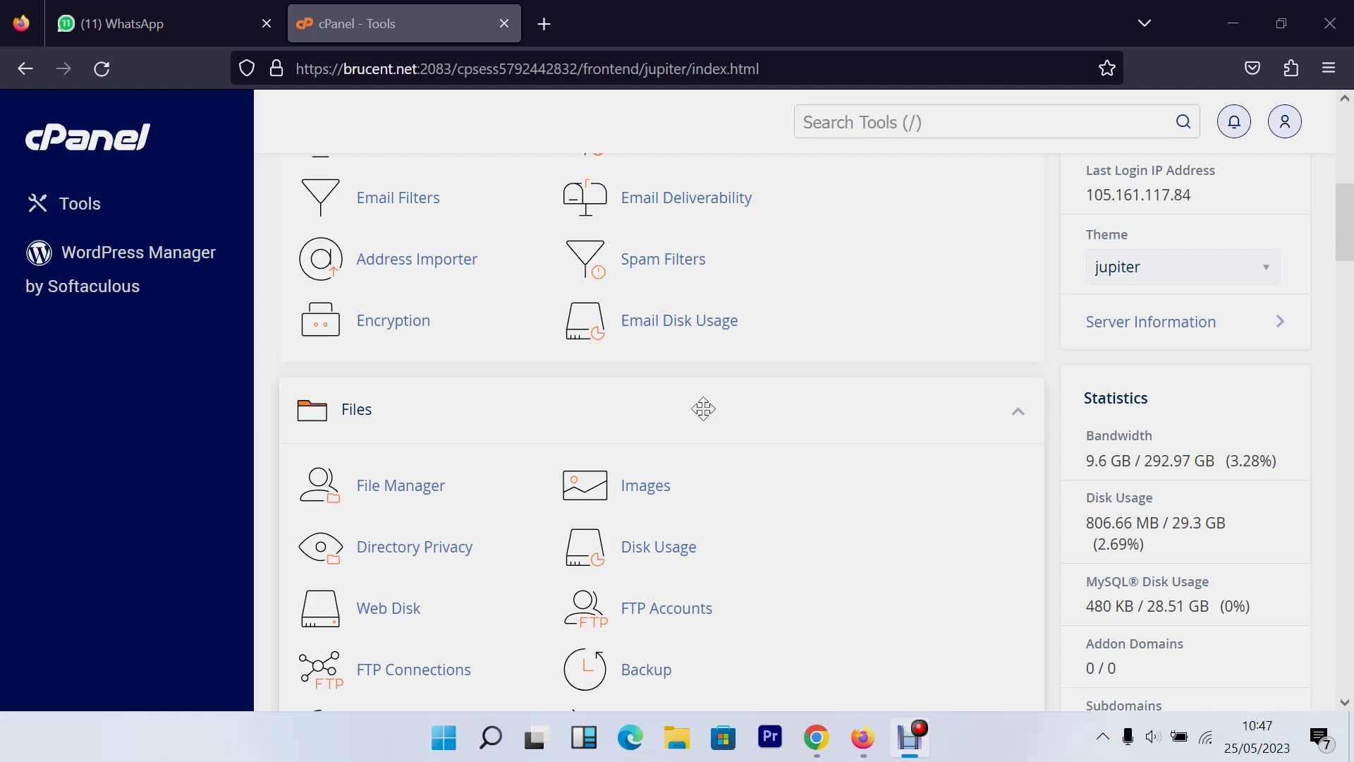
Step: Open cPanel's Domains page listing brucent.net (/public_html) and easyfix.brucent.net (/easyfix.brucent.net)
{"action": "scroll", "coordinate": [693, 420], "scroll_direction": "up", "scroll_amount": 3}
{"action": "scroll", "coordinate": [693, 420], "scroll_direction": "up", "scroll_amount": 3}
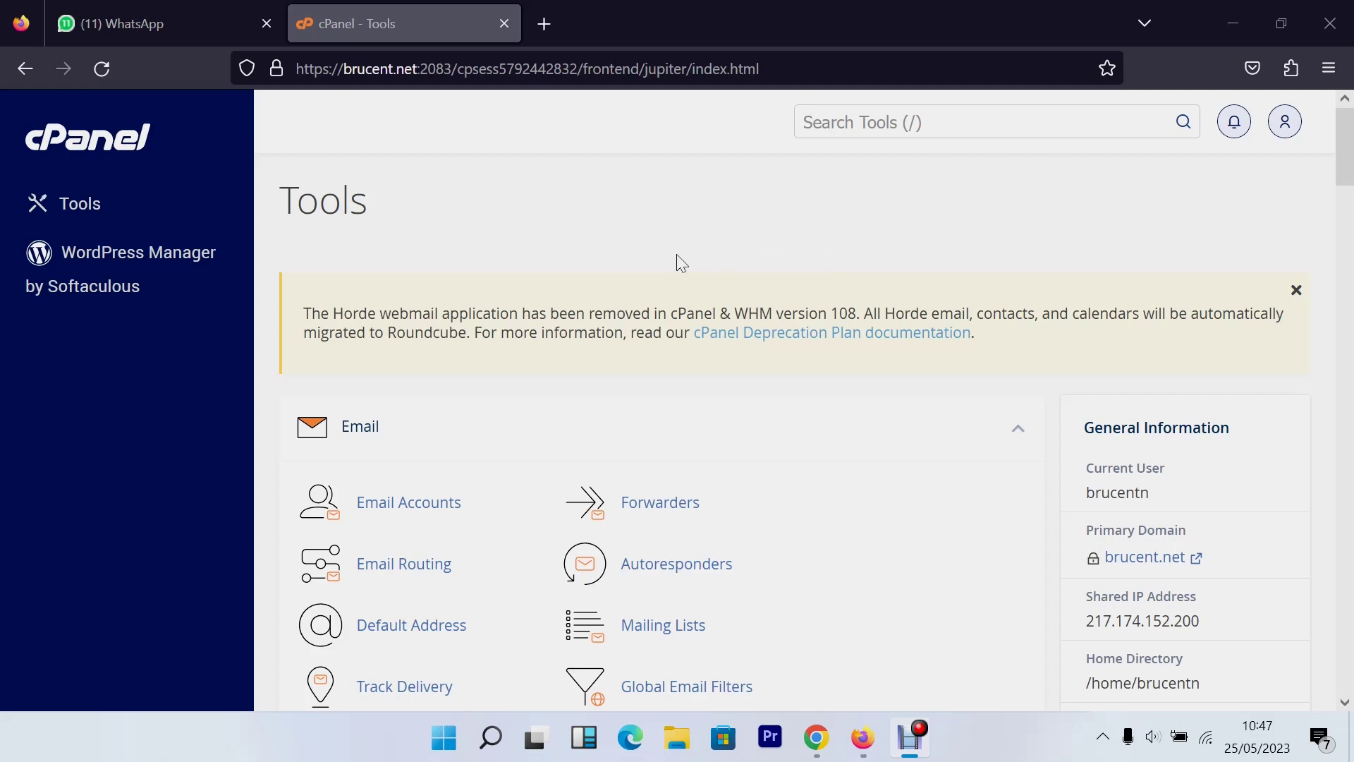
{"action": "scroll", "coordinate": [681, 263], "scroll_direction": "down", "scroll_amount": 3}
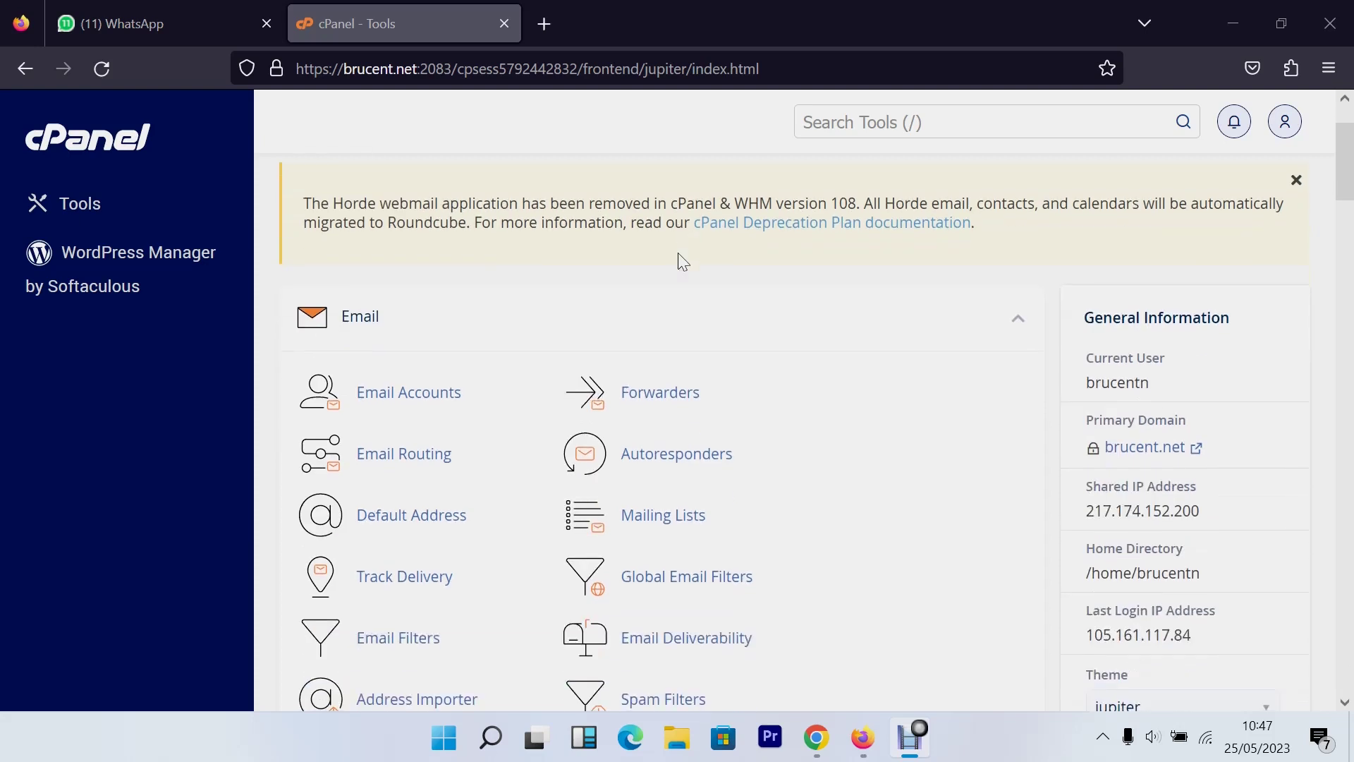
{"action": "scroll", "coordinate": [635, 222], "scroll_direction": "down", "scroll_amount": 3}
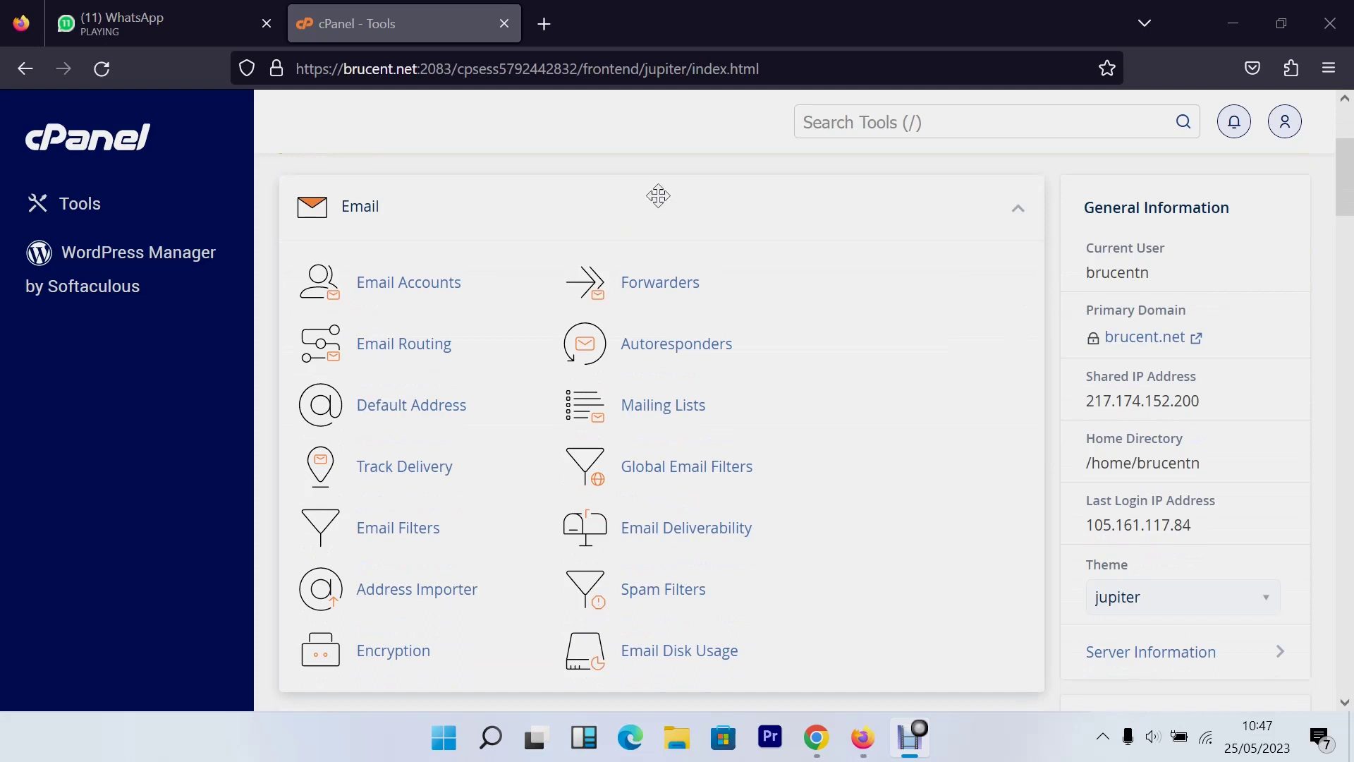
{"action": "scroll", "coordinate": [656, 194], "scroll_direction": "down", "scroll_amount": 6}
{"action": "scroll", "coordinate": [661, 218], "scroll_direction": "down", "scroll_amount": 6}
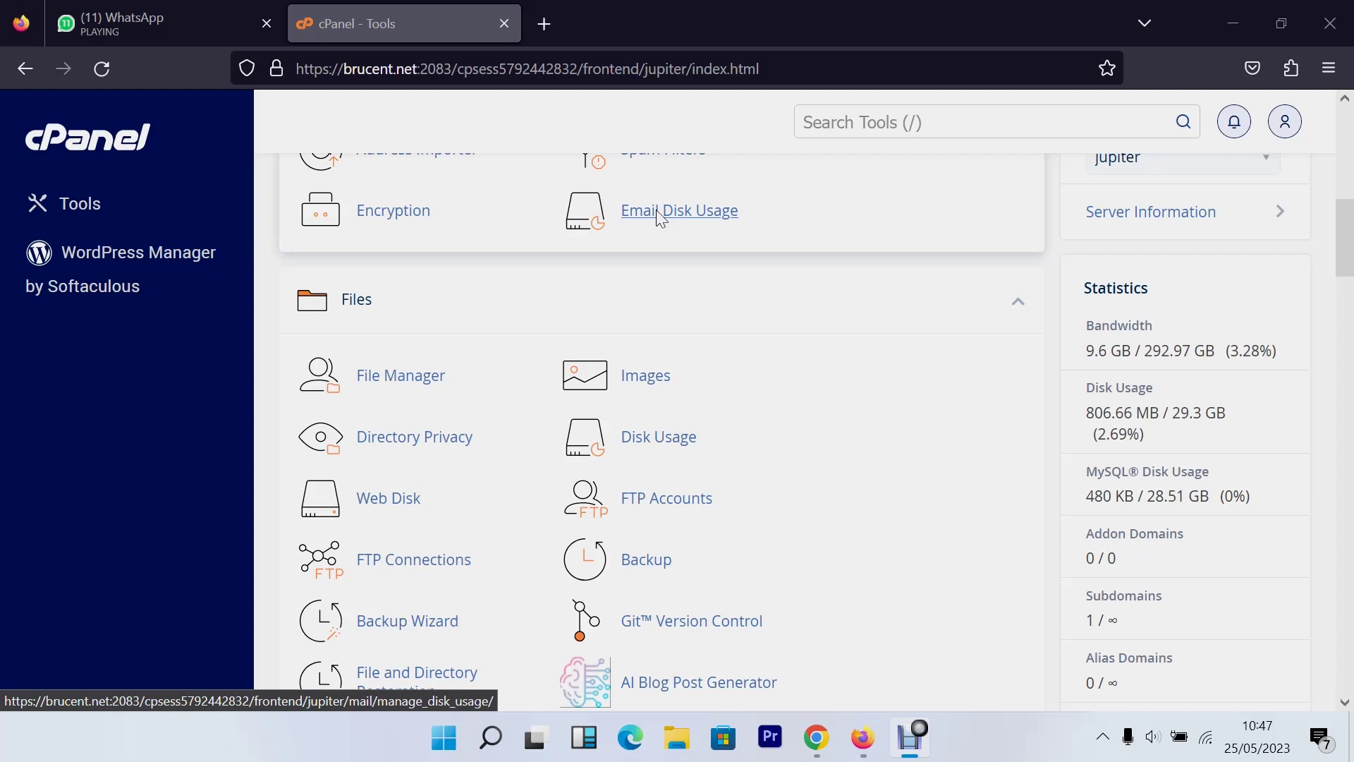
{"action": "scroll", "coordinate": [704, 277], "scroll_direction": "up", "scroll_amount": 9}
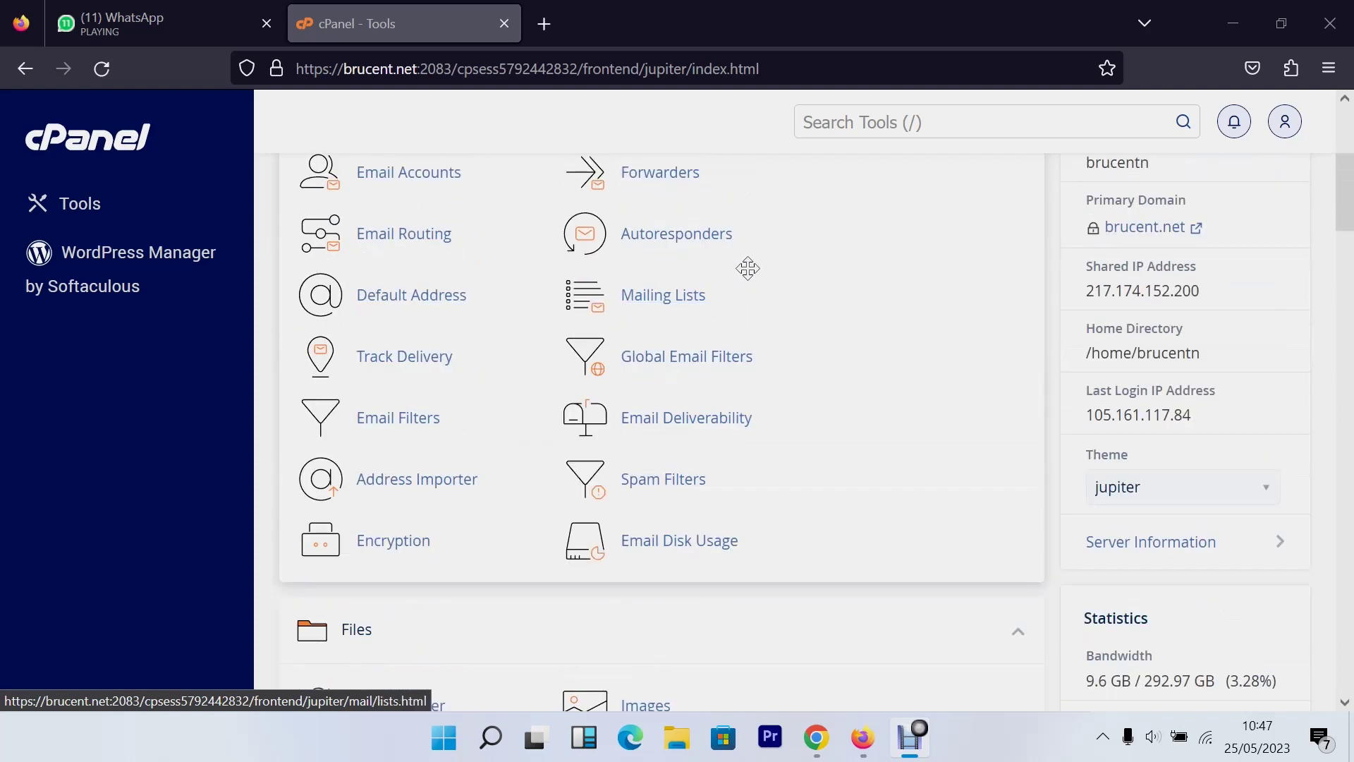
{"action": "scroll", "coordinate": [755, 287], "scroll_direction": "up", "scroll_amount": 9}
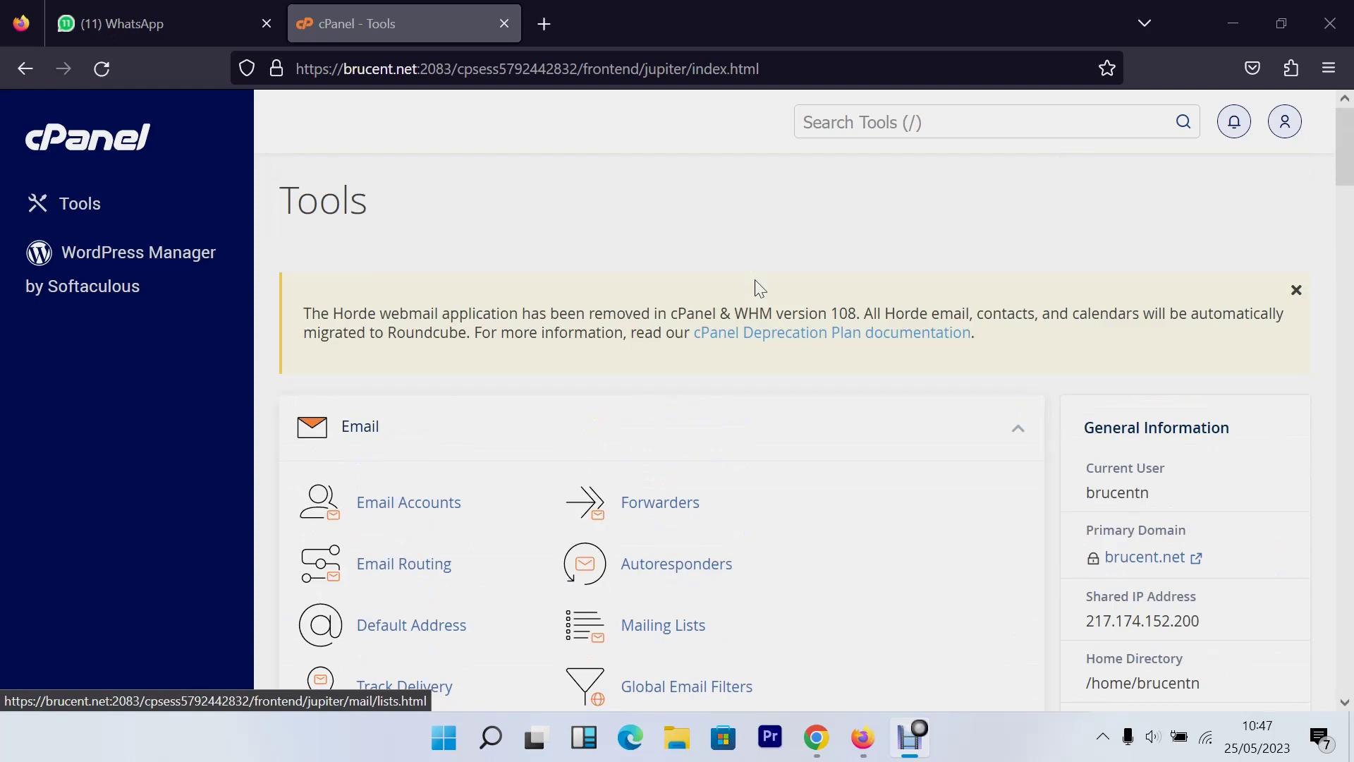
{"action": "scroll", "coordinate": [752, 281], "scroll_direction": "down", "scroll_amount": 11}
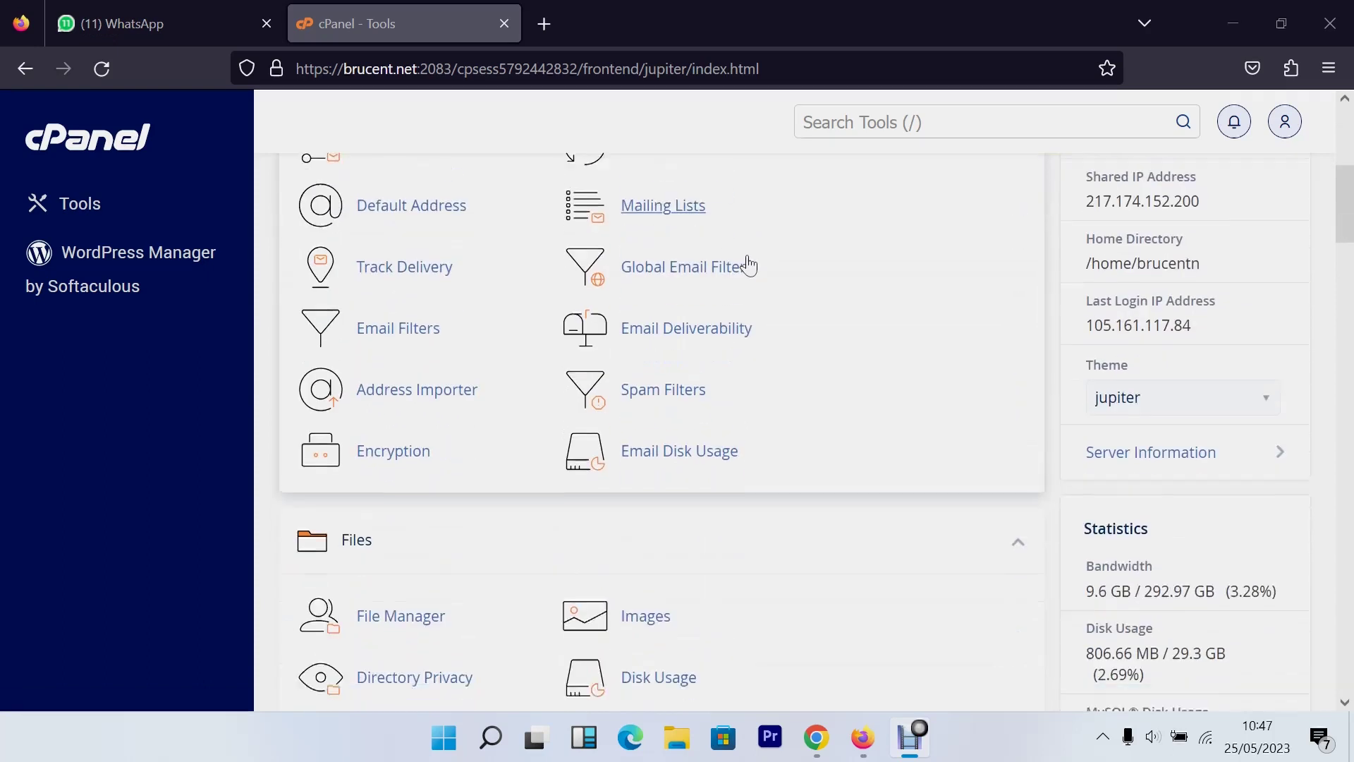
{"action": "scroll", "coordinate": [749, 265], "scroll_direction": "down", "scroll_amount": 20}
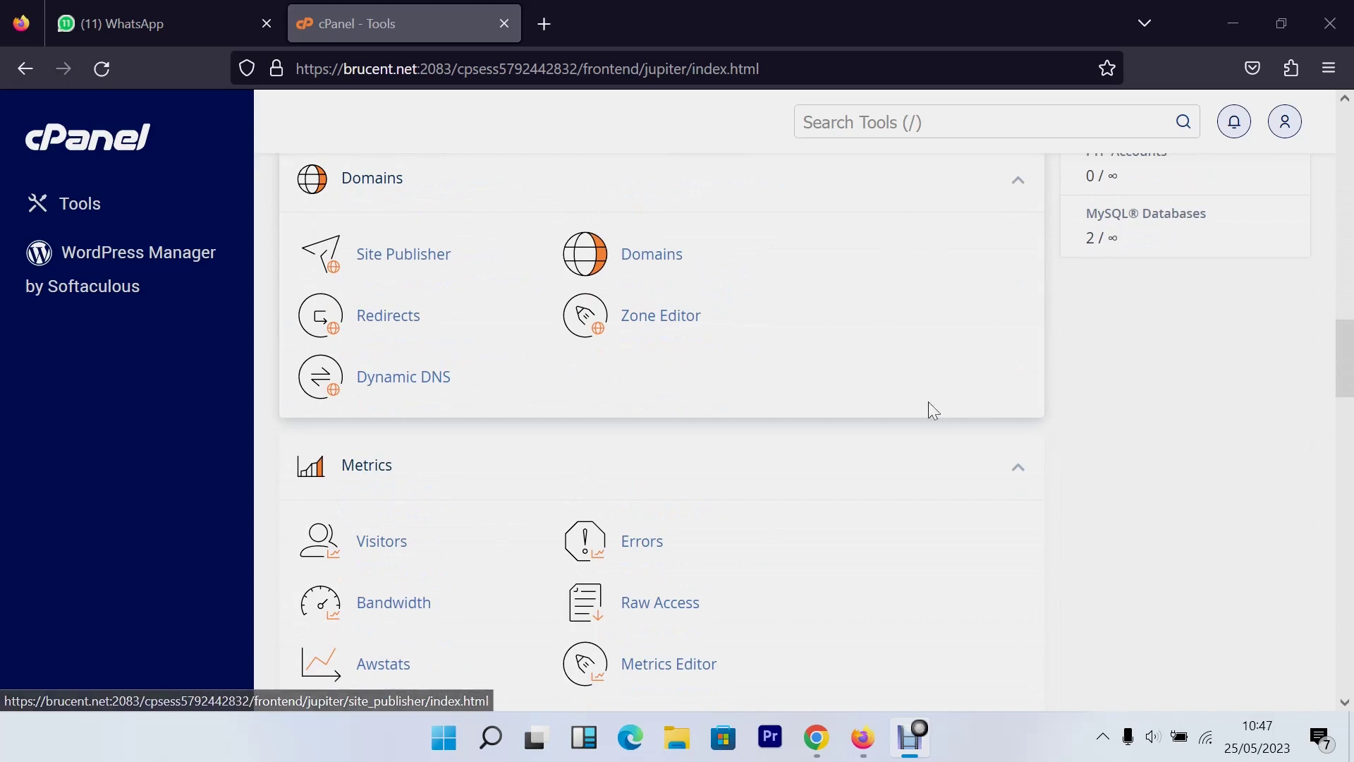
{"action": "scroll", "coordinate": [717, 360], "scroll_direction": "up", "scroll_amount": 6}
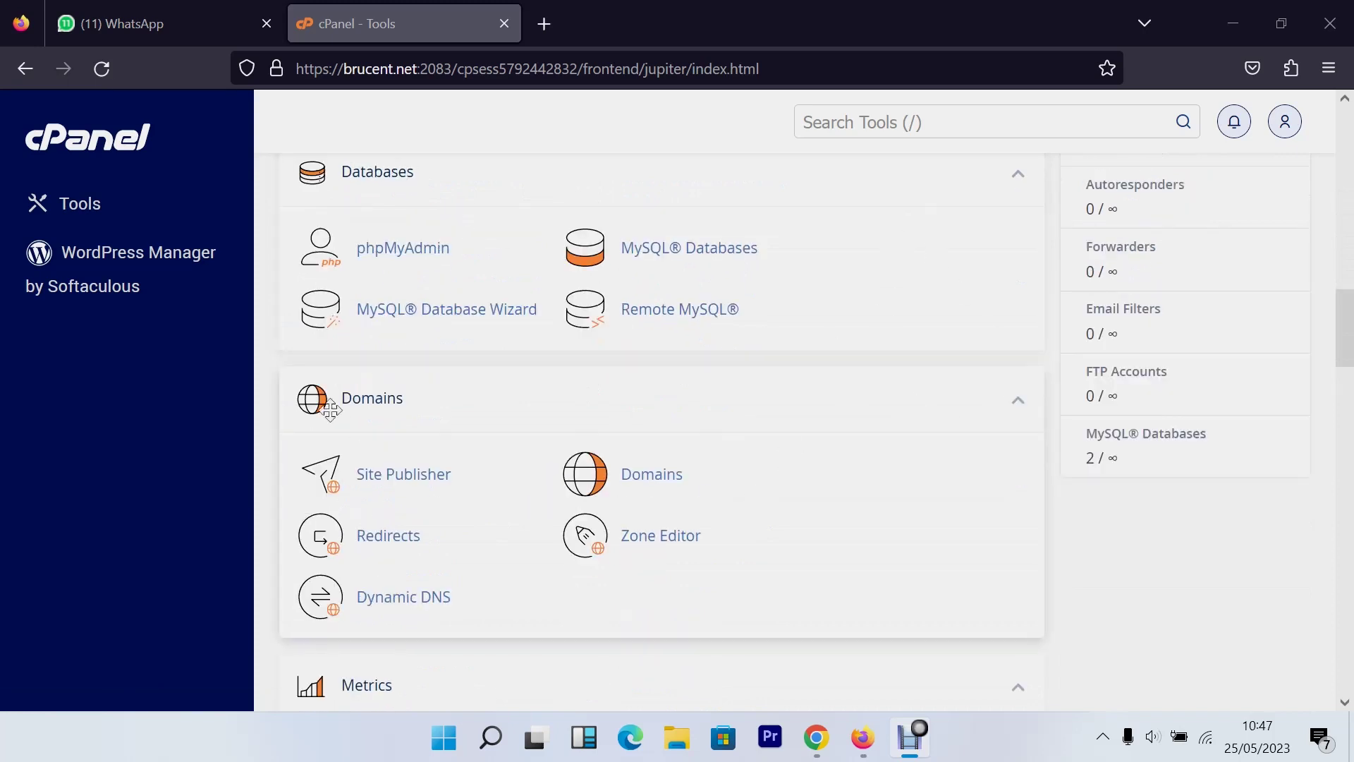
{"action": "left_click", "coordinate": [653, 466]}
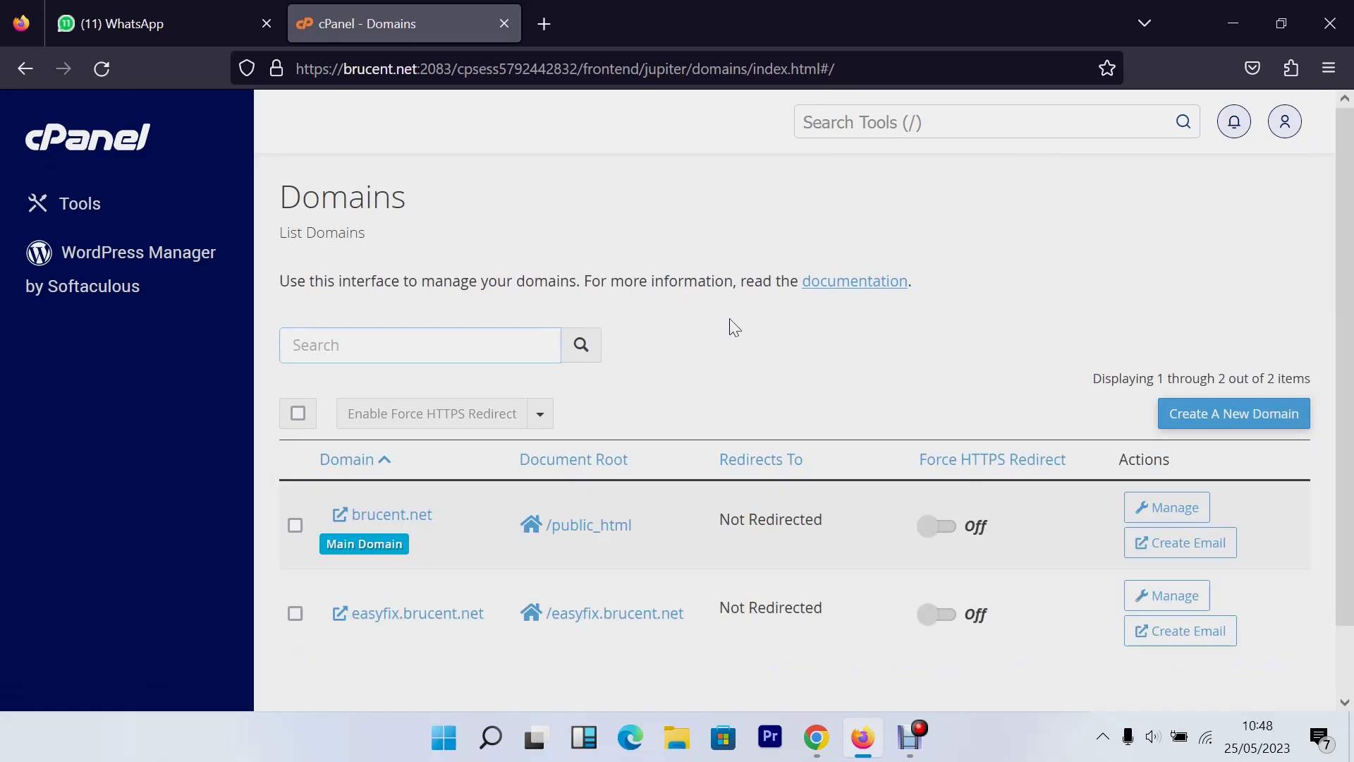
{"action": "scroll", "coordinate": [758, 318], "scroll_direction": "down", "scroll_amount": 2}
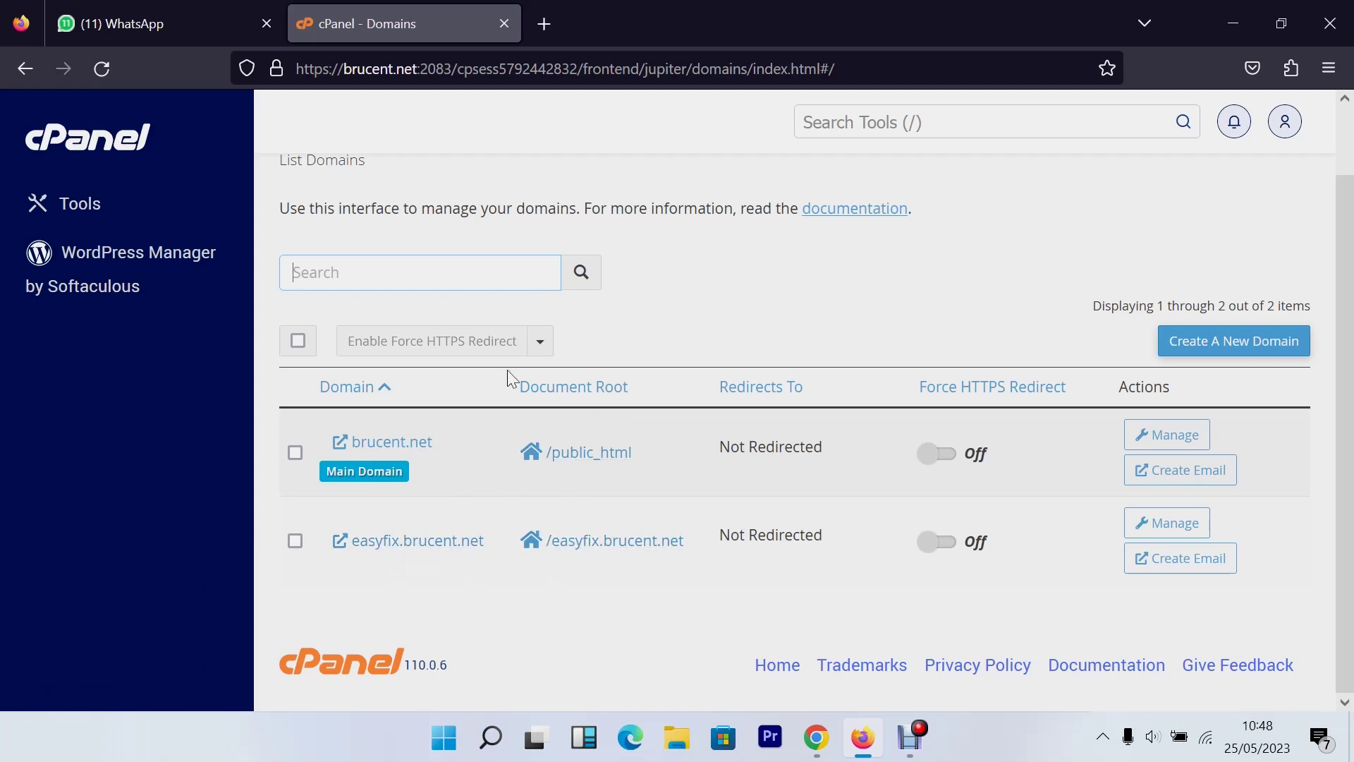
Step: Submit a new domain youtube.brucent.net with its own youtube.brucent.net document root, not sharing public_html
{"action": "left_click", "coordinate": [1218, 349]}
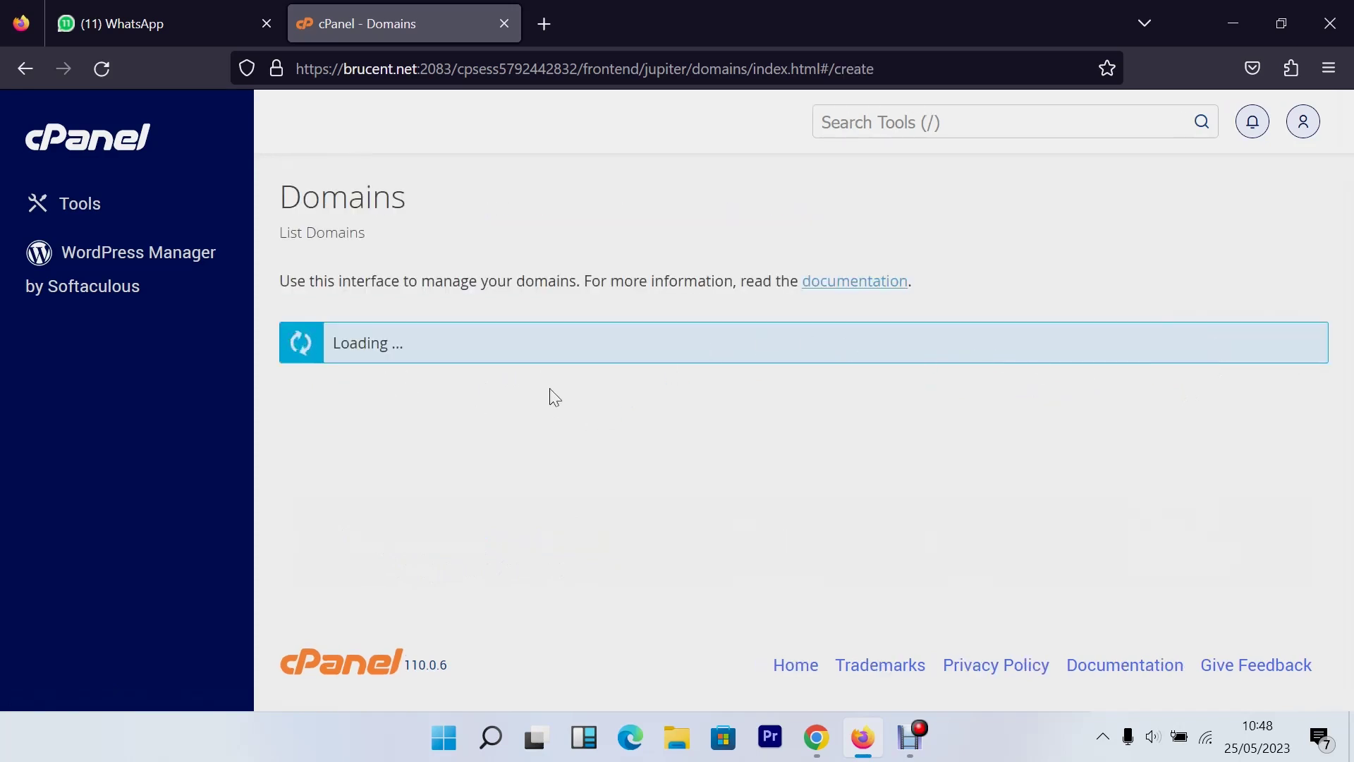
{"action": "key", "text": "Return"}
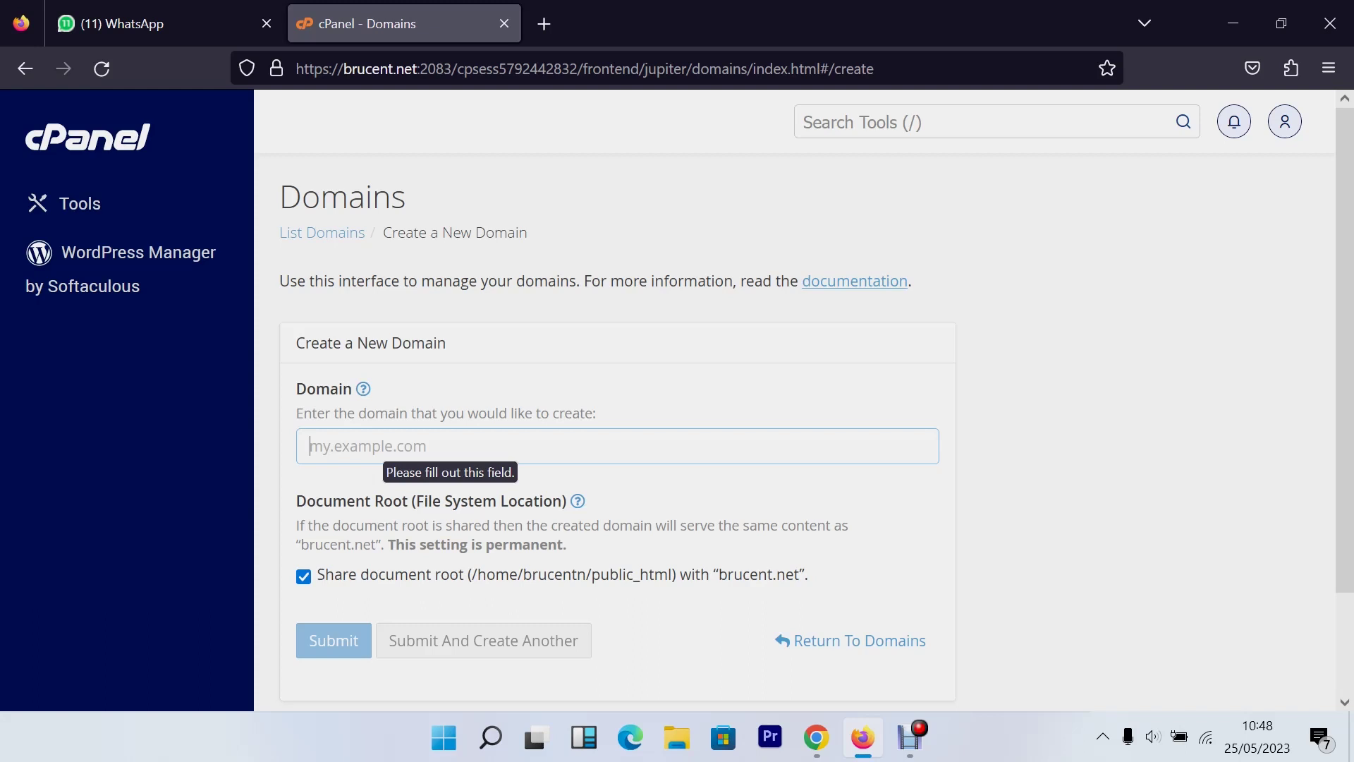
{"action": "type", "text": "you"}
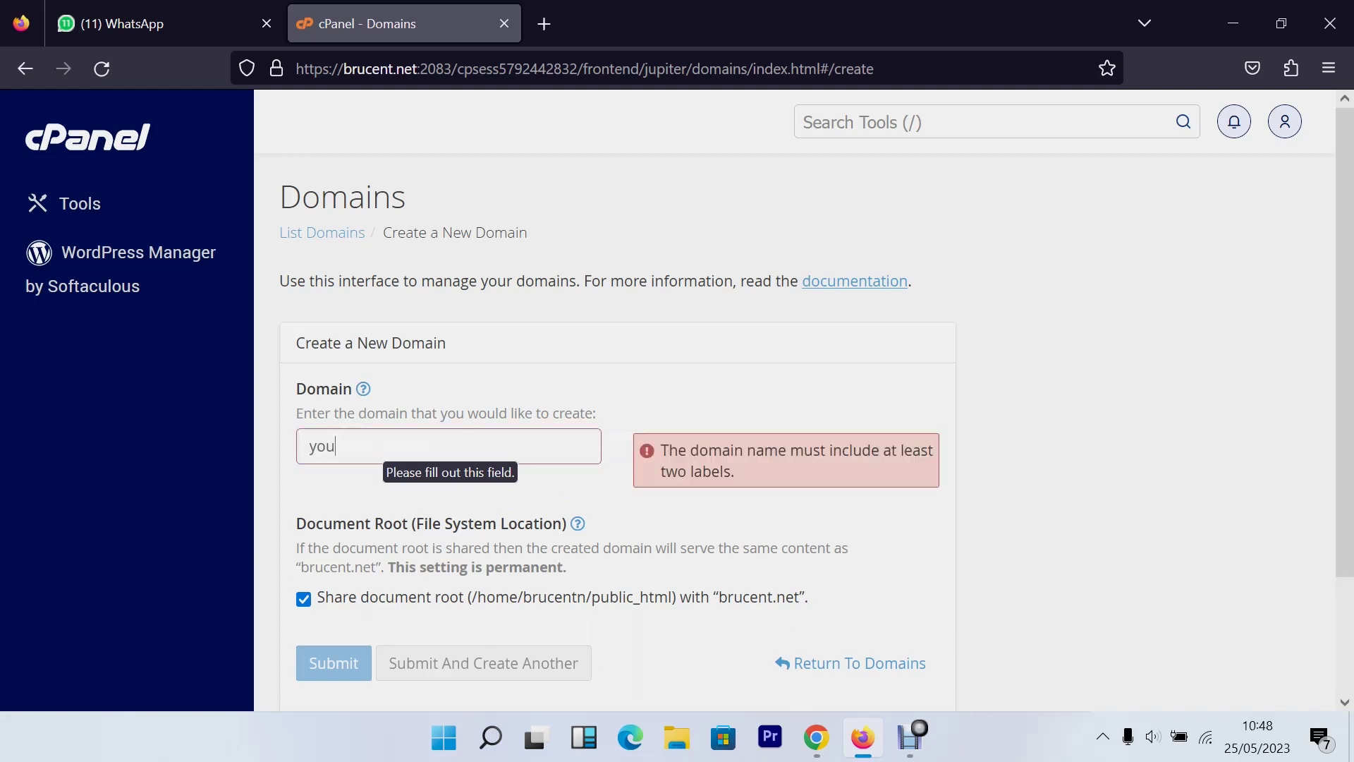
{"action": "type", "text": "tube.bru"}
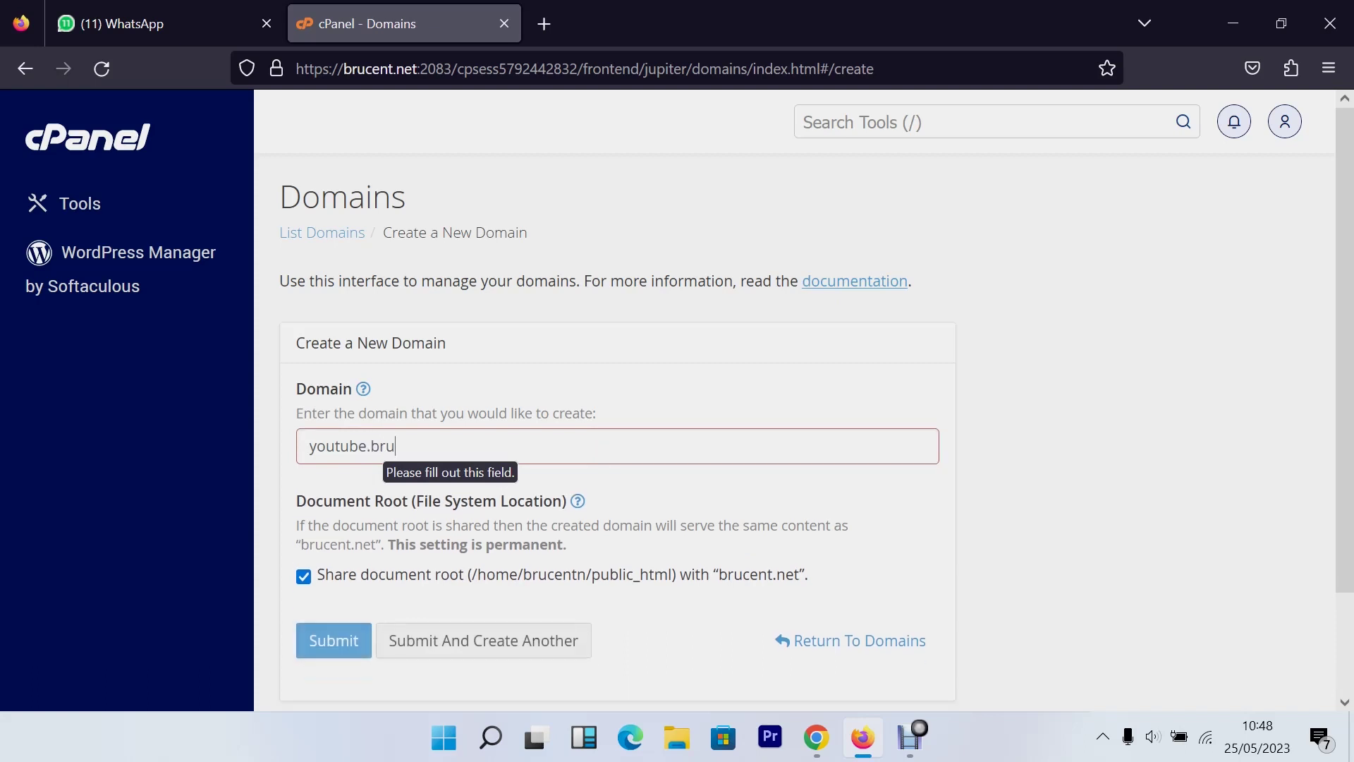
{"action": "type", "text": "cent.net"}
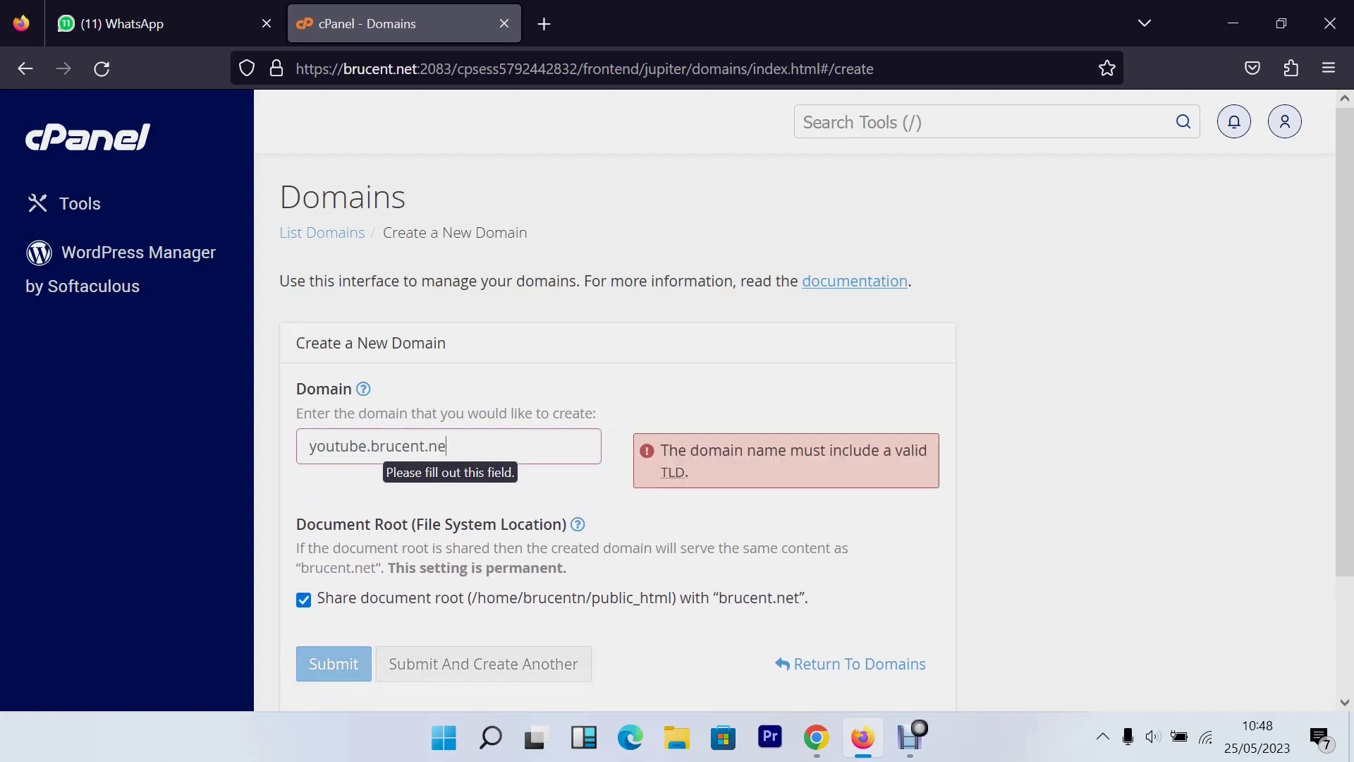
{"action": "scroll", "coordinate": [582, 416], "scroll_direction": "down", "scroll_amount": 3}
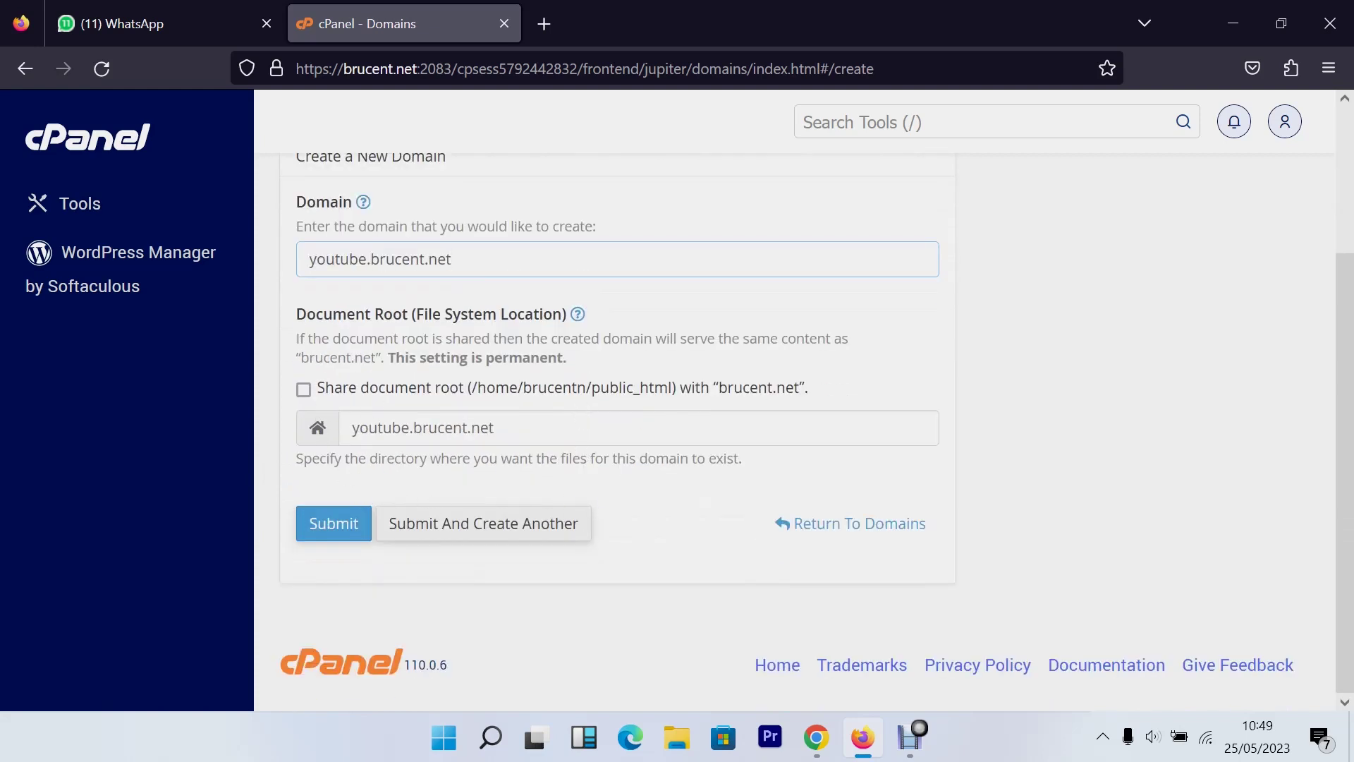
{"action": "key", "text": "Tab"}
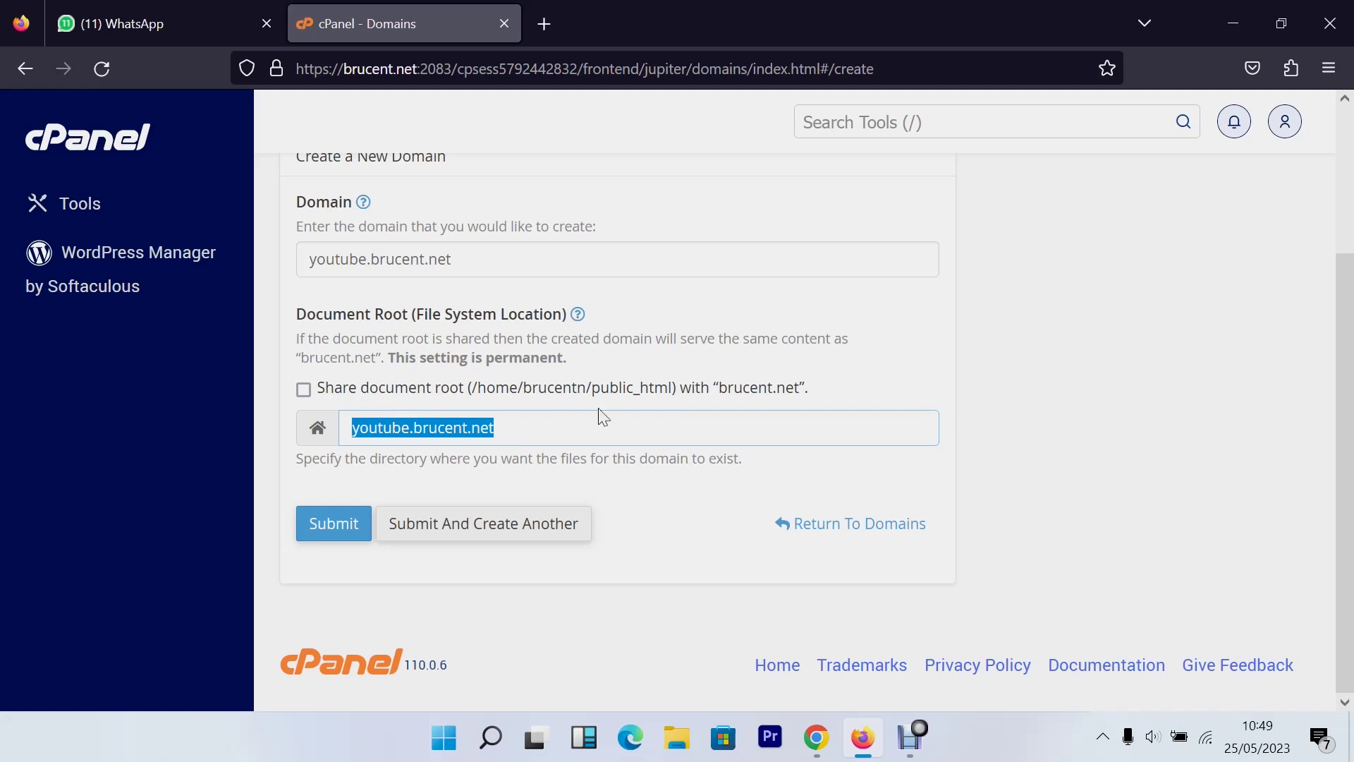
{"action": "left_click", "coordinate": [333, 530]}
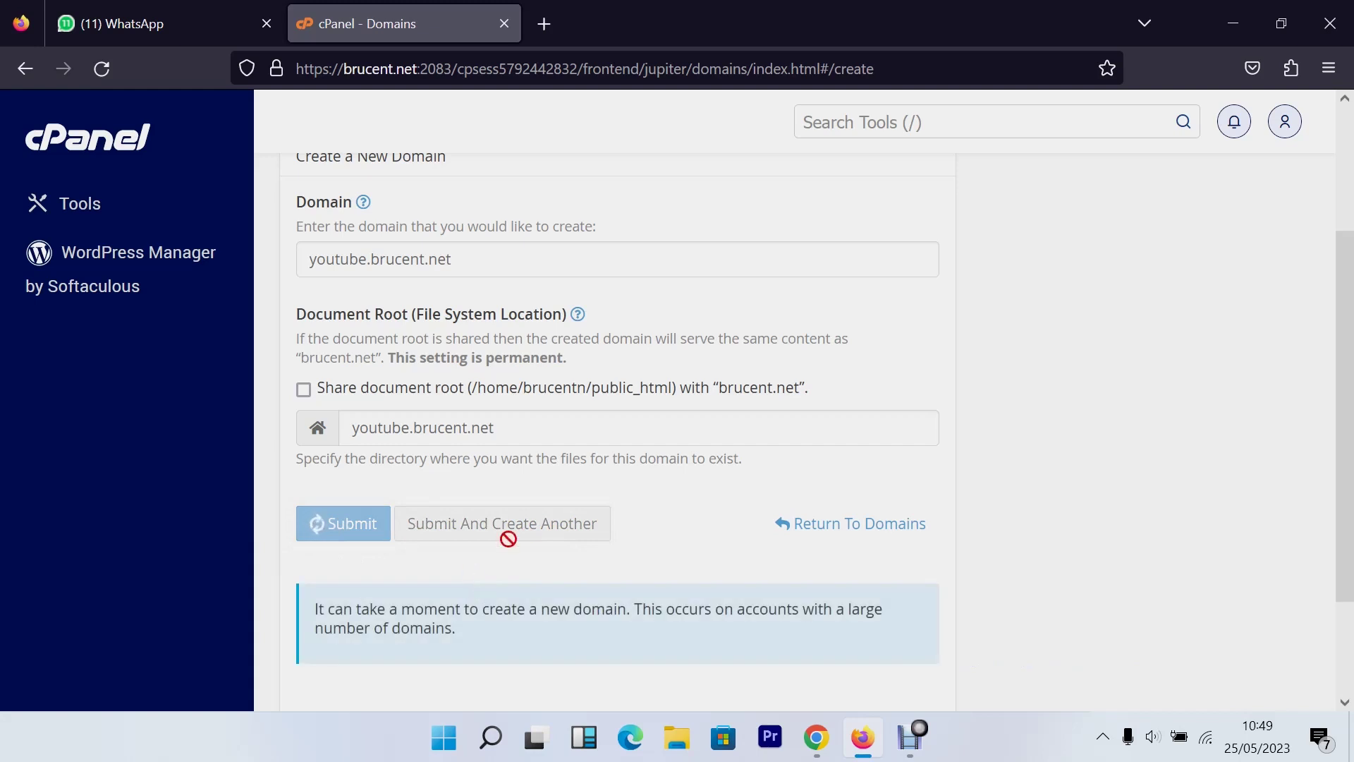
Step: Dismiss the success message and bring up the context menu of the new youtube.brucent.net link
{"action": "scroll", "coordinate": [565, 467], "scroll_direction": "down", "scroll_amount": 1}
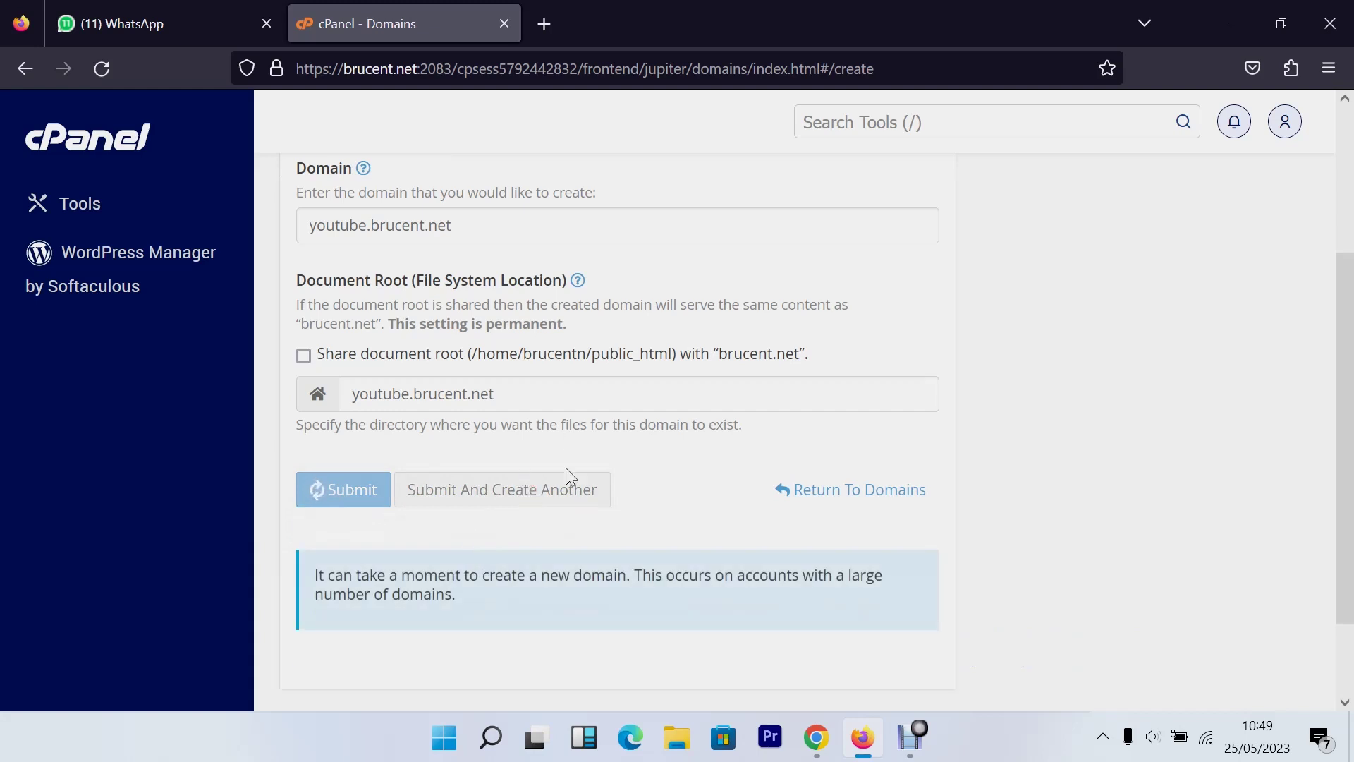
{"action": "scroll", "coordinate": [566, 468], "scroll_direction": "down", "scroll_amount": 3}
{"action": "left_click_drag", "start_coordinate": [310, 468], "coordinate": [488, 497]}
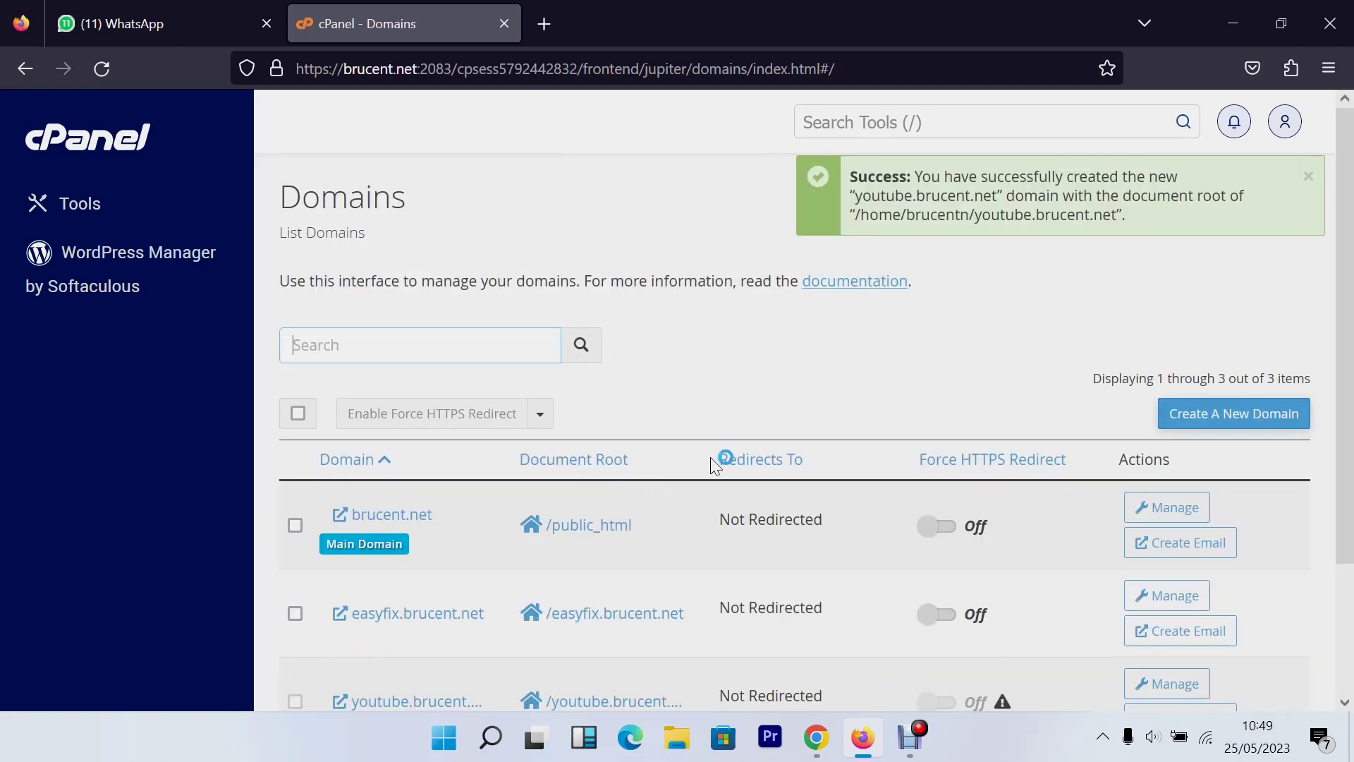
{"action": "scroll", "coordinate": [908, 296], "scroll_direction": "down", "scroll_amount": 2}
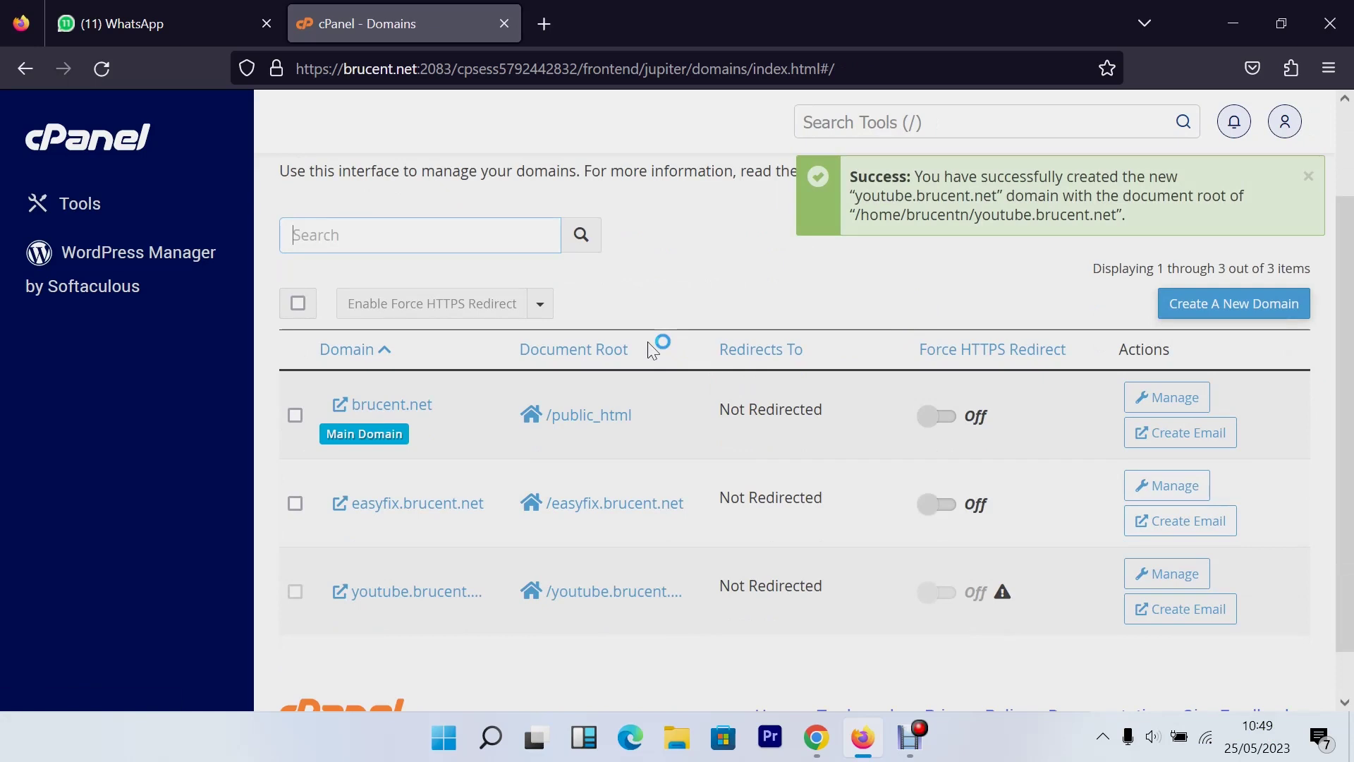
{"action": "scroll", "coordinate": [691, 350], "scroll_direction": "down", "scroll_amount": 1}
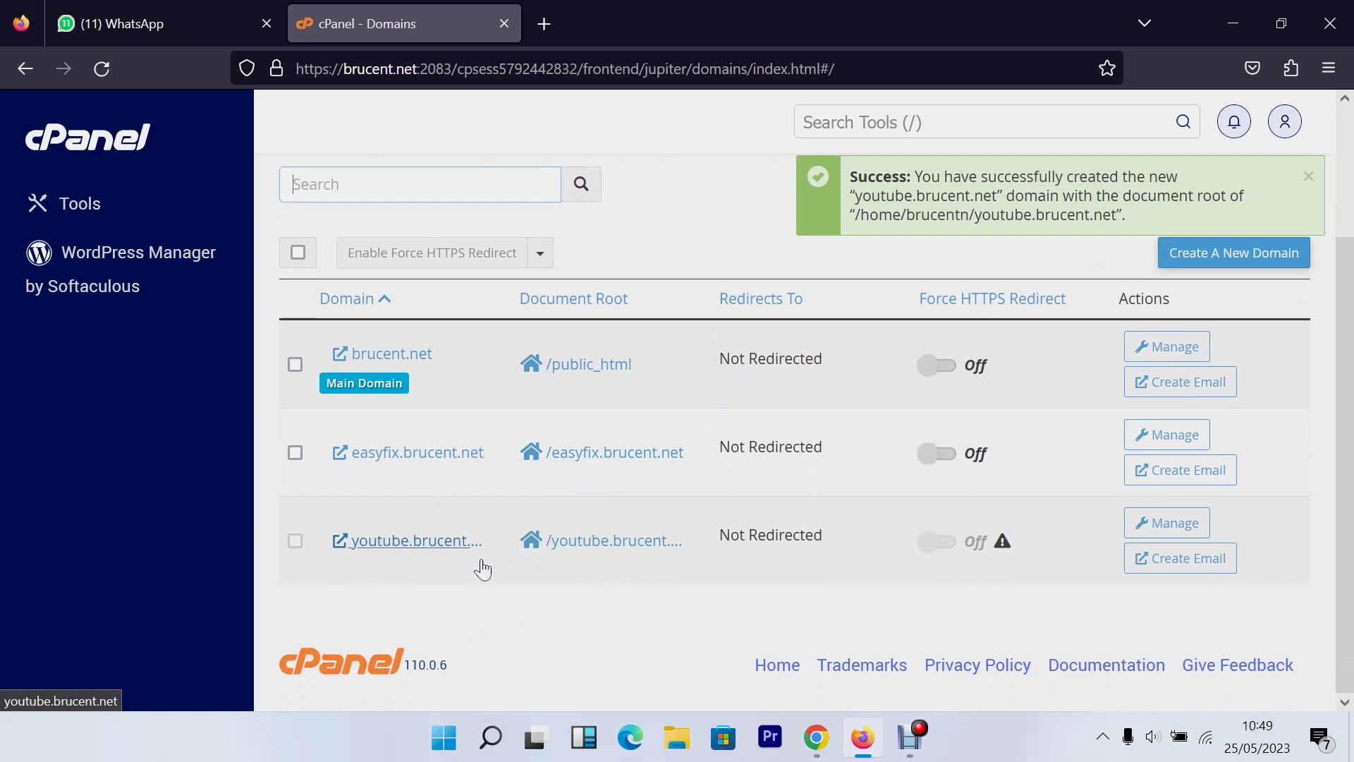
{"action": "scroll", "coordinate": [557, 520], "scroll_direction": "up", "scroll_amount": 3}
{"action": "scroll", "coordinate": [562, 529], "scroll_direction": "down", "scroll_amount": 2}
{"action": "scroll", "coordinate": [562, 529], "scroll_direction": "up", "scroll_amount": 2}
{"action": "left_click", "coordinate": [1309, 176]}
{"action": "scroll", "coordinate": [855, 278], "scroll_direction": "down", "scroll_amount": 3}
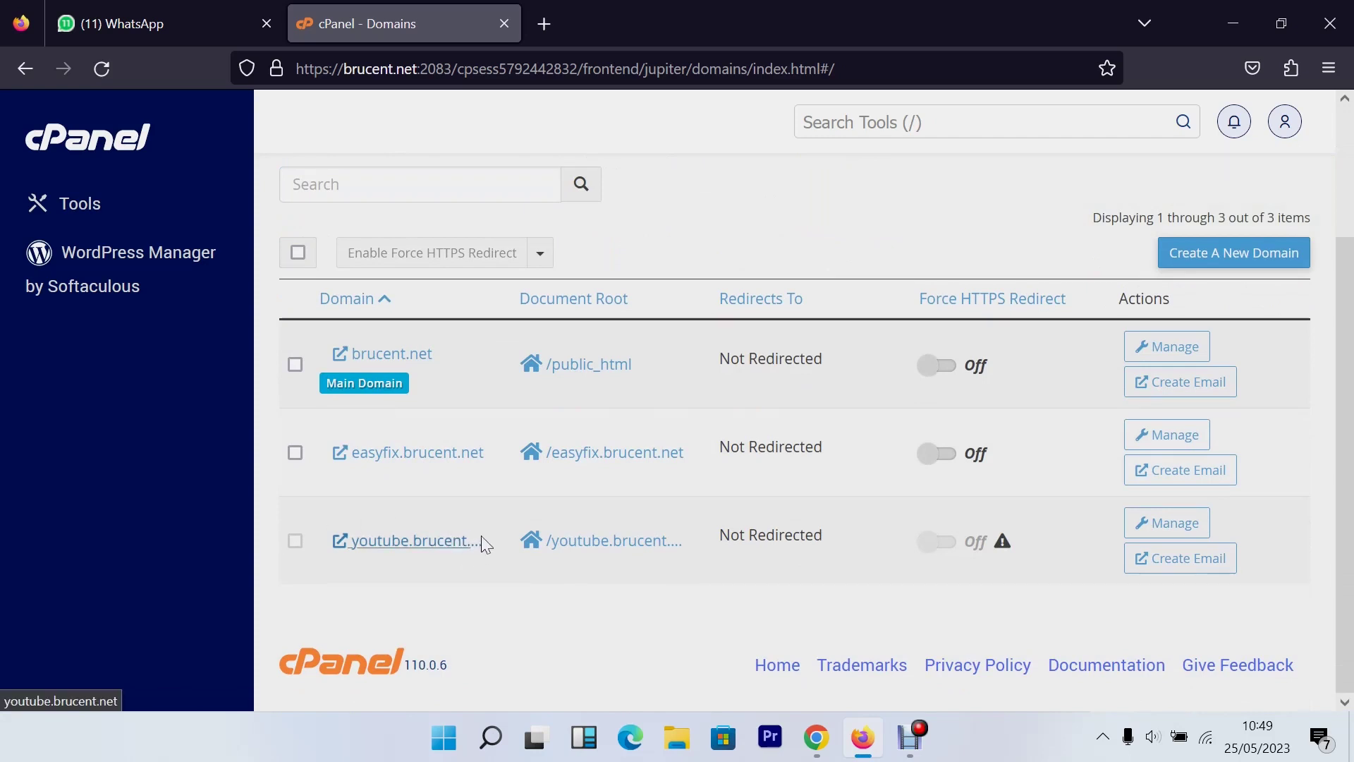
{"action": "right_click", "coordinate": [438, 553]}
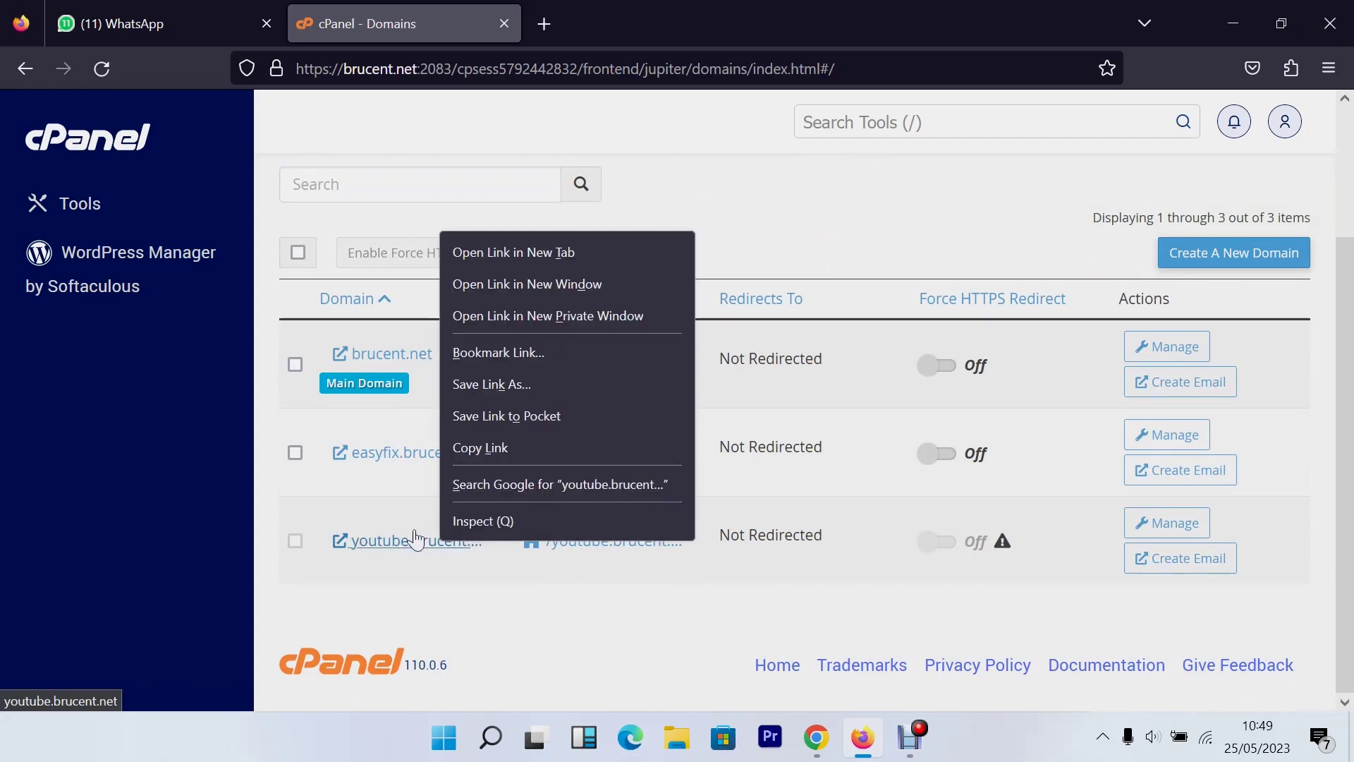
{"action": "left_click", "coordinate": [506, 450]}
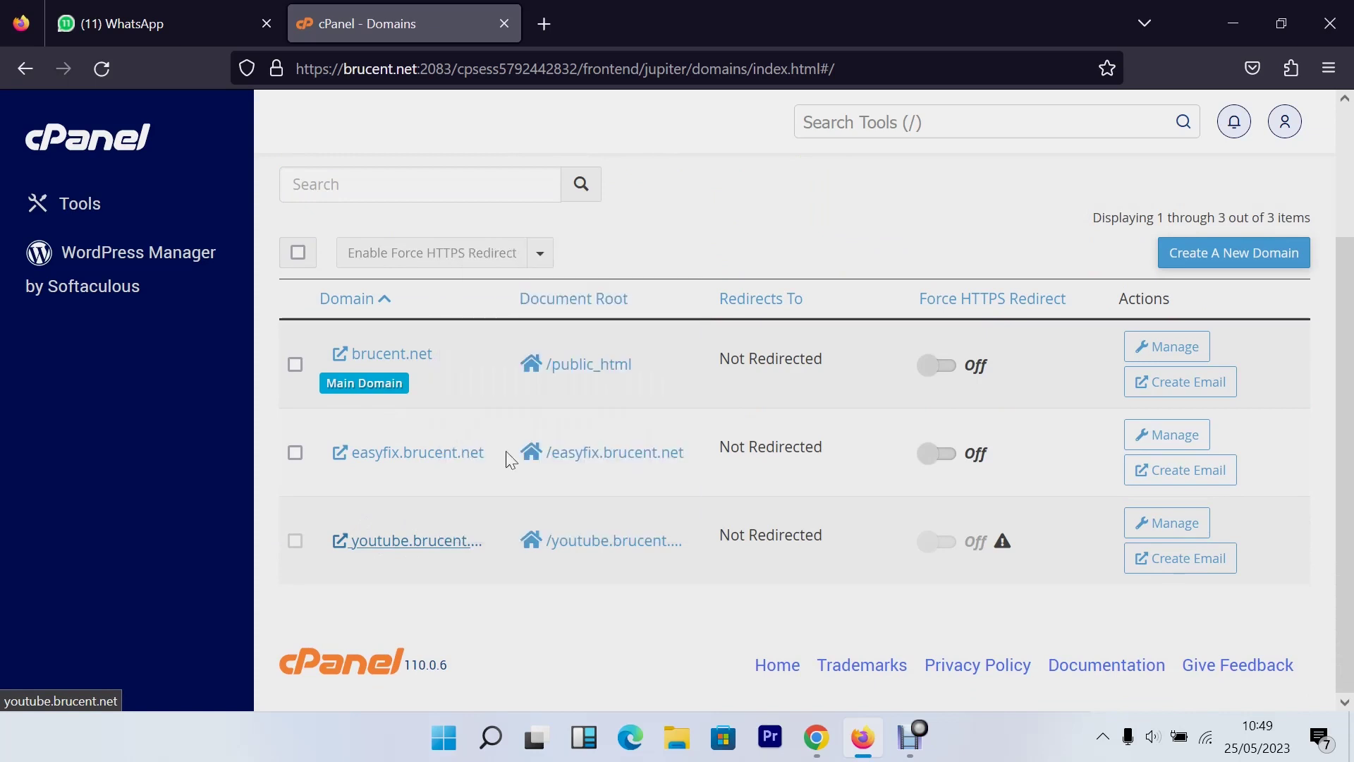
{"action": "left_click", "coordinate": [545, 23]}
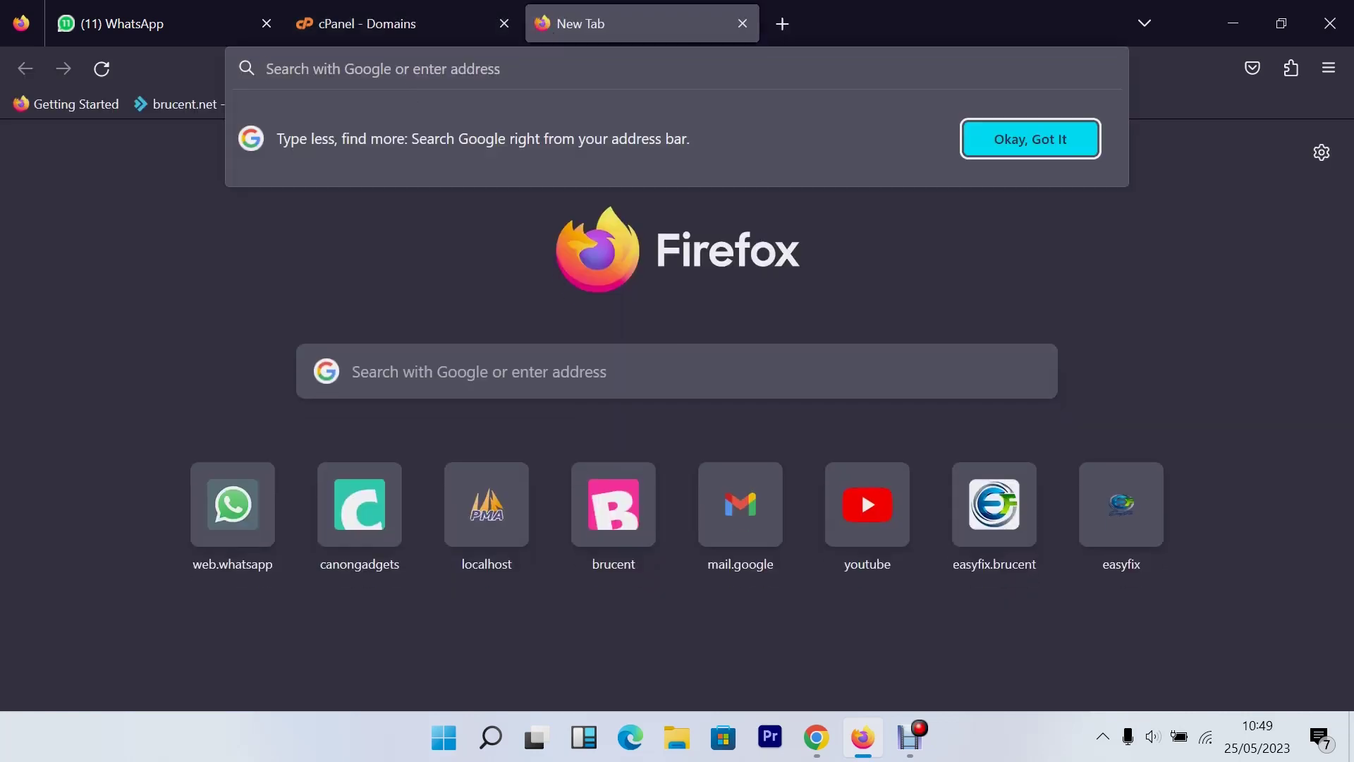
{"action": "key", "text": "ctrl+v"}
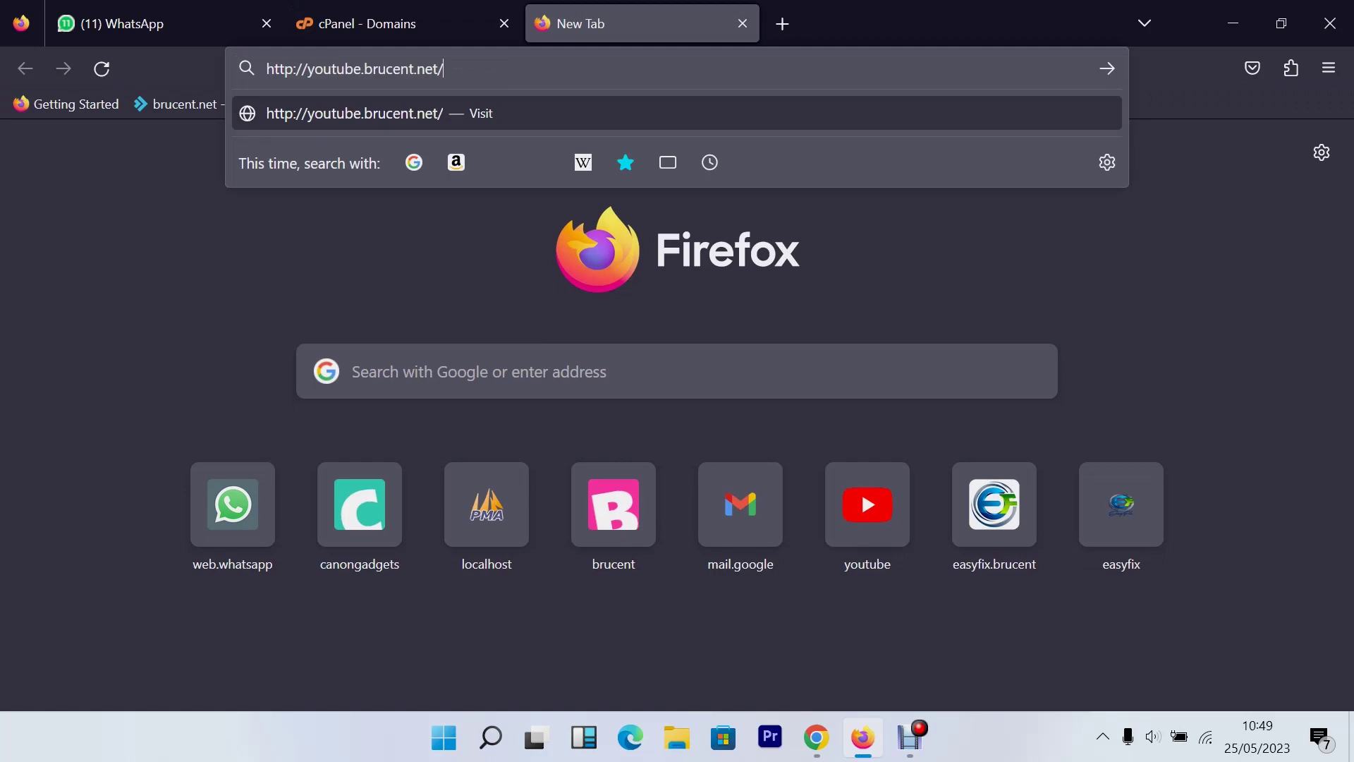
{"action": "key", "text": "Return"}
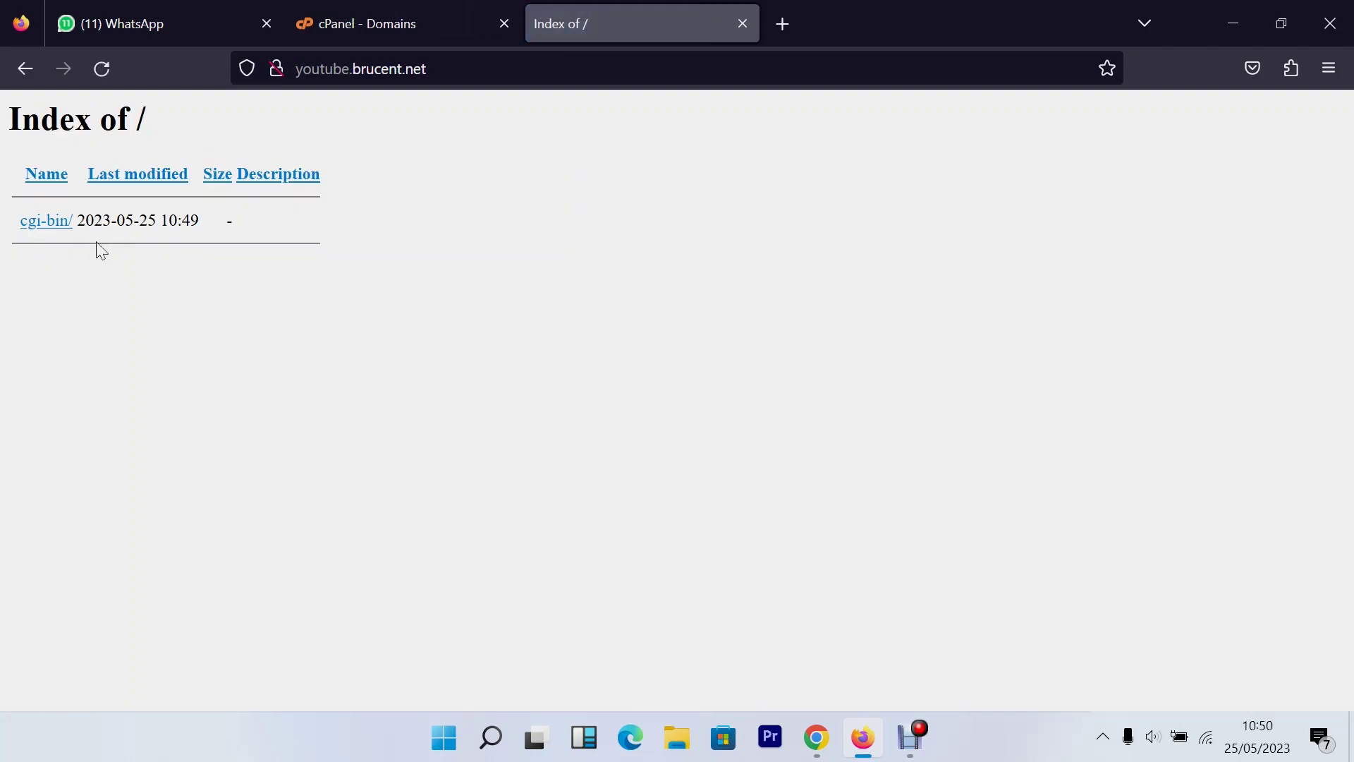
{"action": "left_click_drag", "start_coordinate": [9, 114], "coordinate": [452, 276]}
{"action": "left_click", "coordinate": [455, 268]}
{"action": "left_click", "coordinate": [399, 15]}
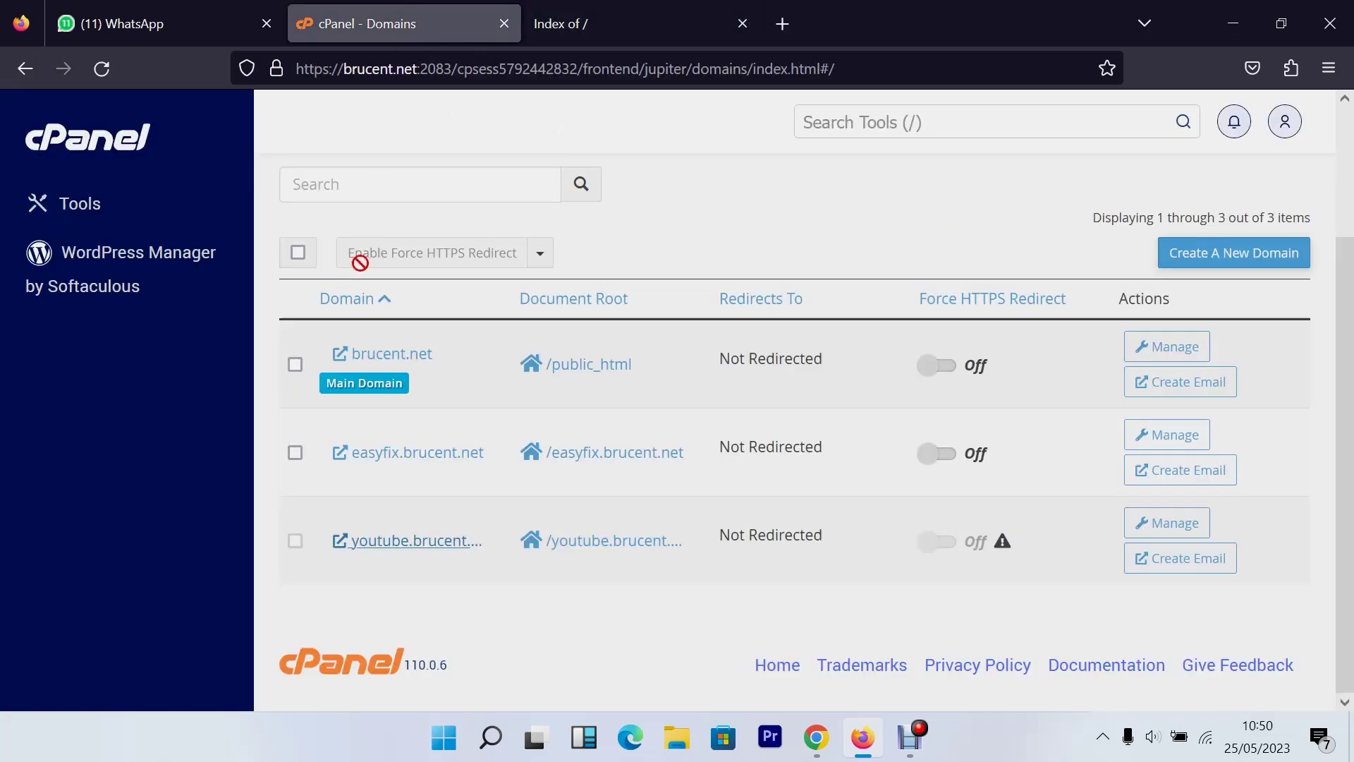
Step: From cPanel Tools, launch File Manager and move up to the home directory listing
{"action": "left_click", "coordinate": [115, 158]}
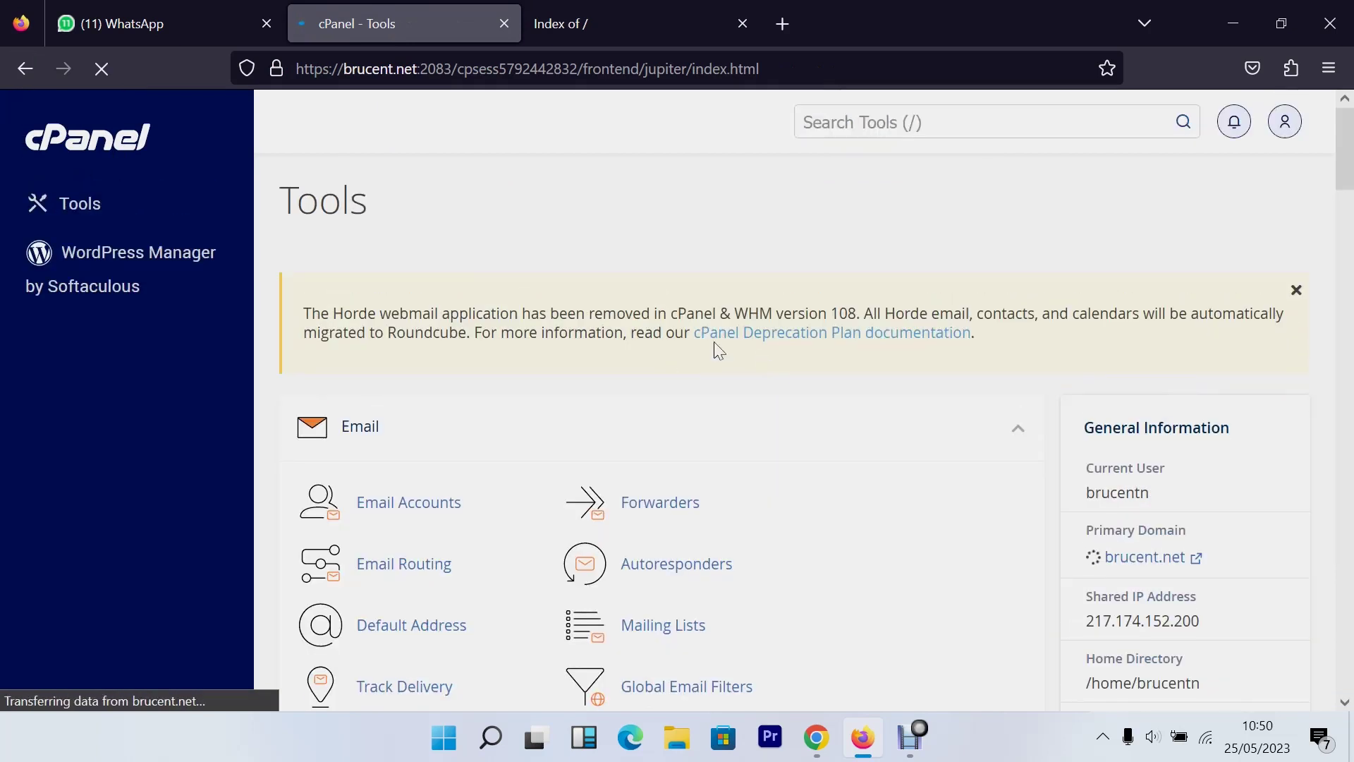
{"action": "scroll", "coordinate": [604, 336], "scroll_direction": "down", "scroll_amount": 9}
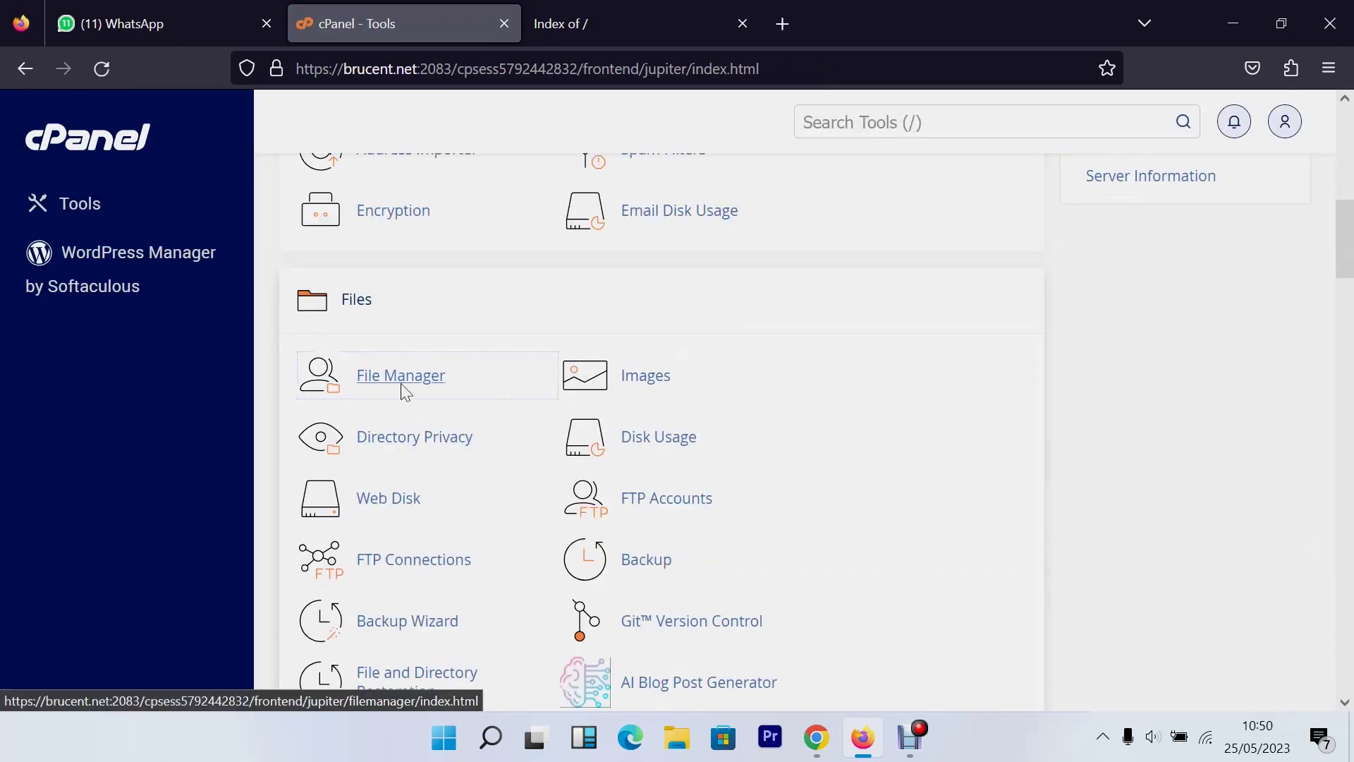
{"action": "left_click", "coordinate": [401, 380]}
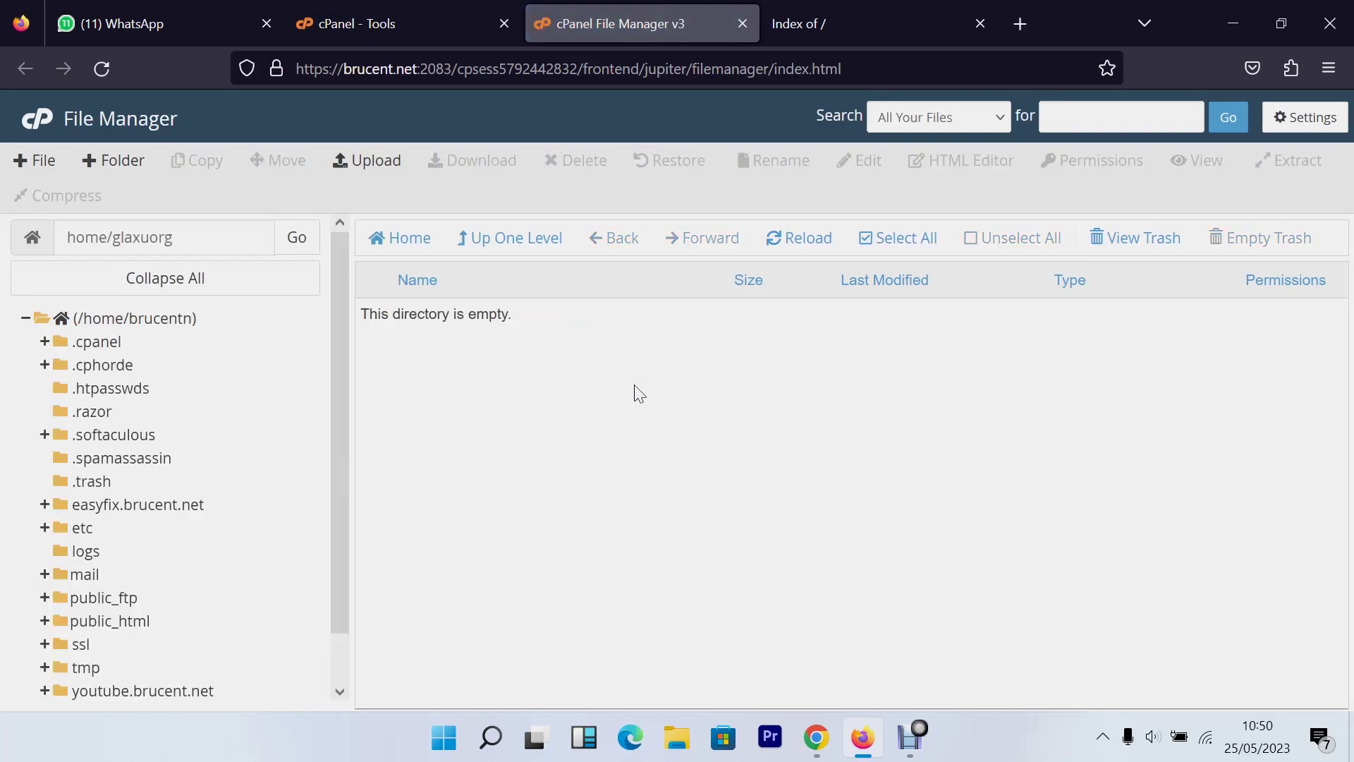
{"action": "left_click", "coordinate": [507, 236]}
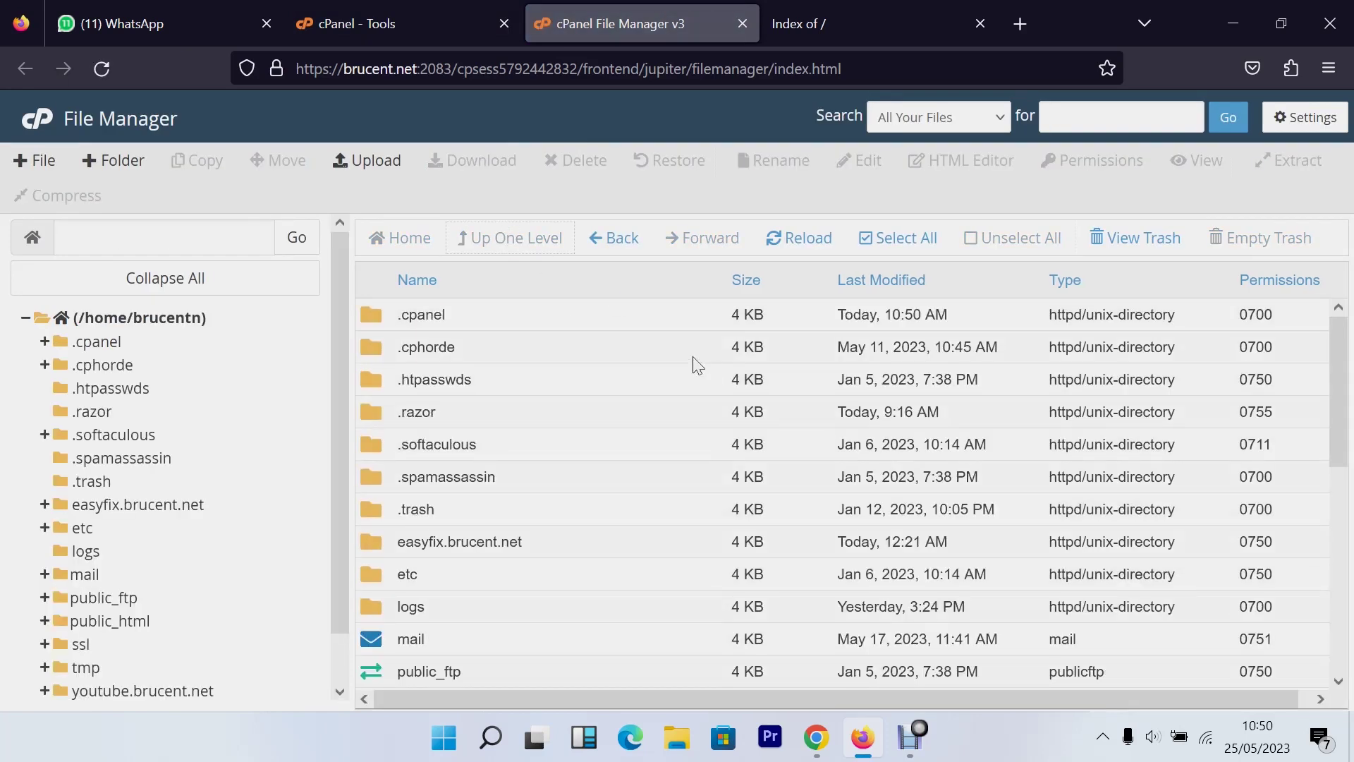
Step: Open the youtube.brucent.net folder showing .well-known, cgi-bin and .htaccess, then switch back to cPanel Tools
{"action": "scroll", "coordinate": [658, 385], "scroll_direction": "down", "scroll_amount": 3}
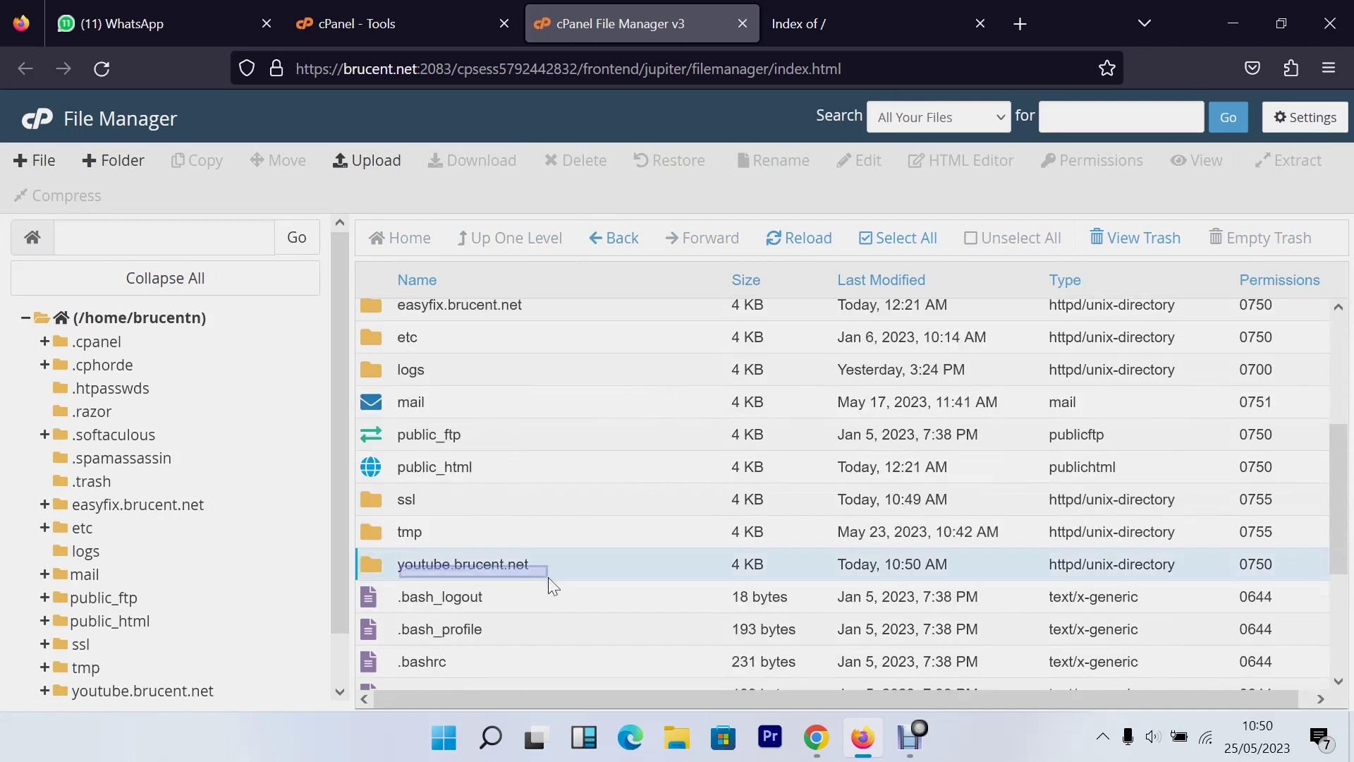
{"action": "double_click", "coordinate": [598, 575]}
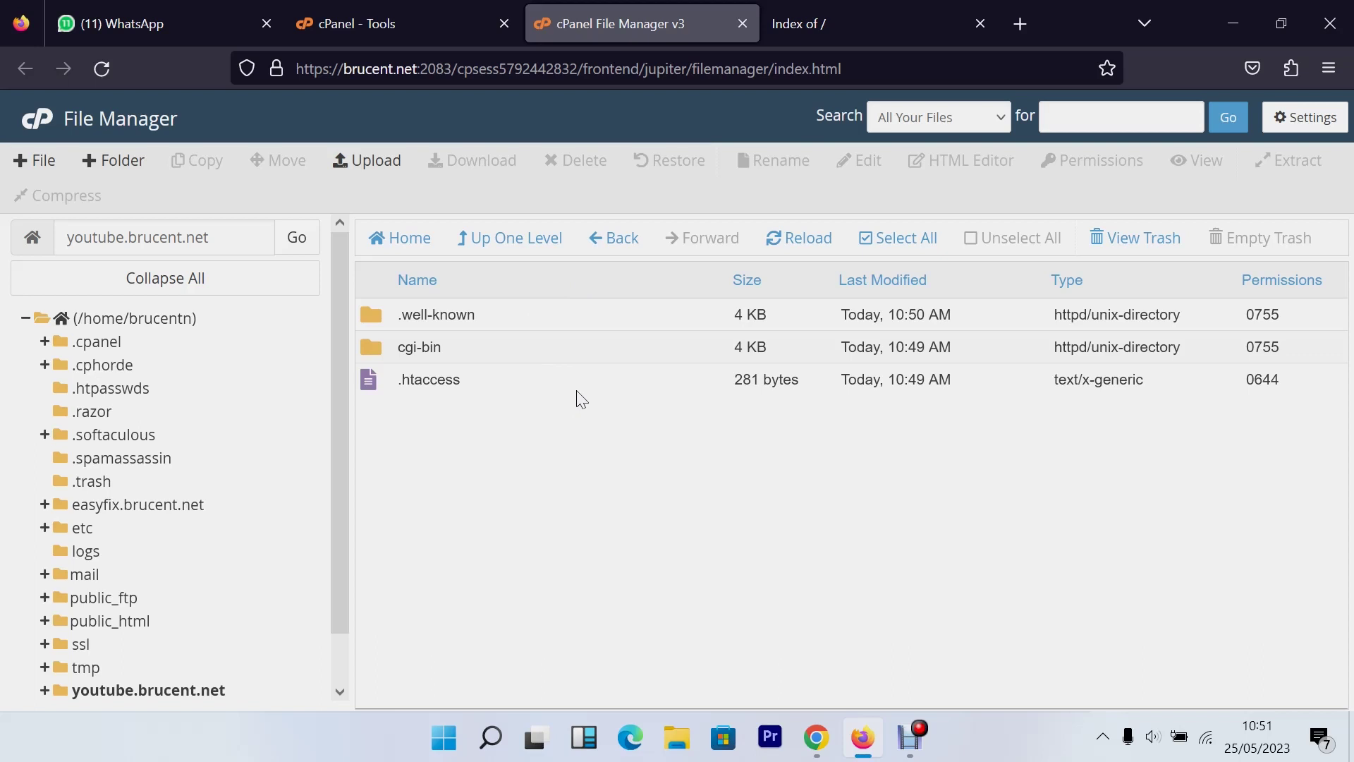
{"action": "left_click", "coordinate": [419, 23]}
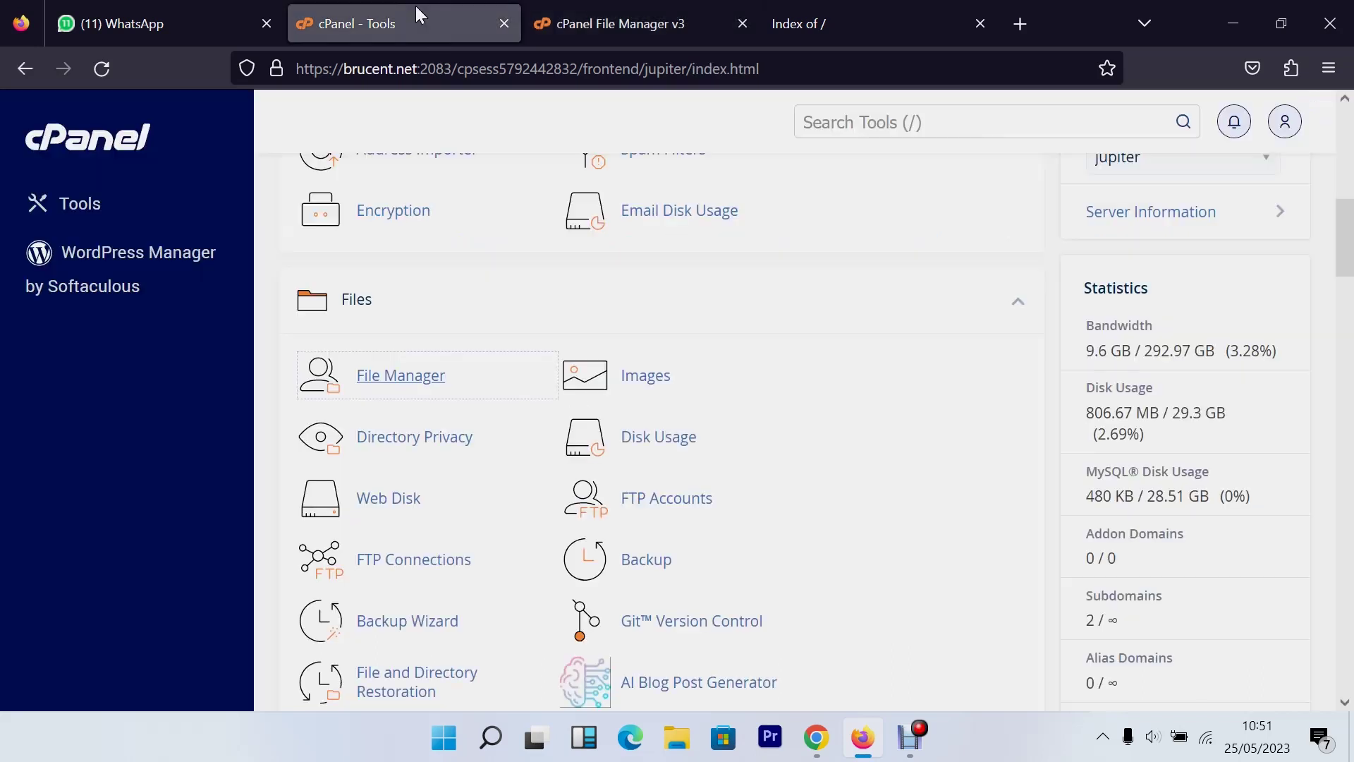
{"action": "scroll", "coordinate": [808, 451], "scroll_direction": "up", "scroll_amount": 8}
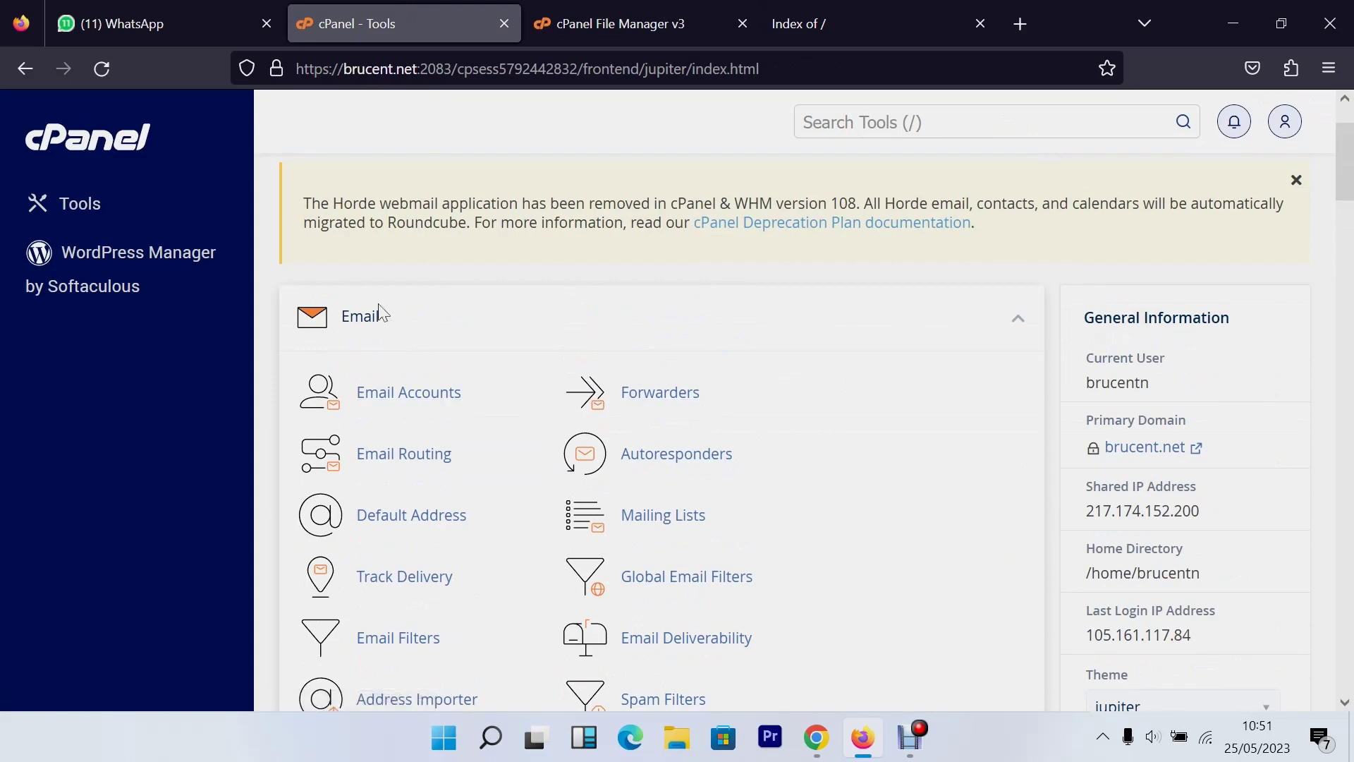
{"action": "middle_click", "coordinate": [749, 333]}
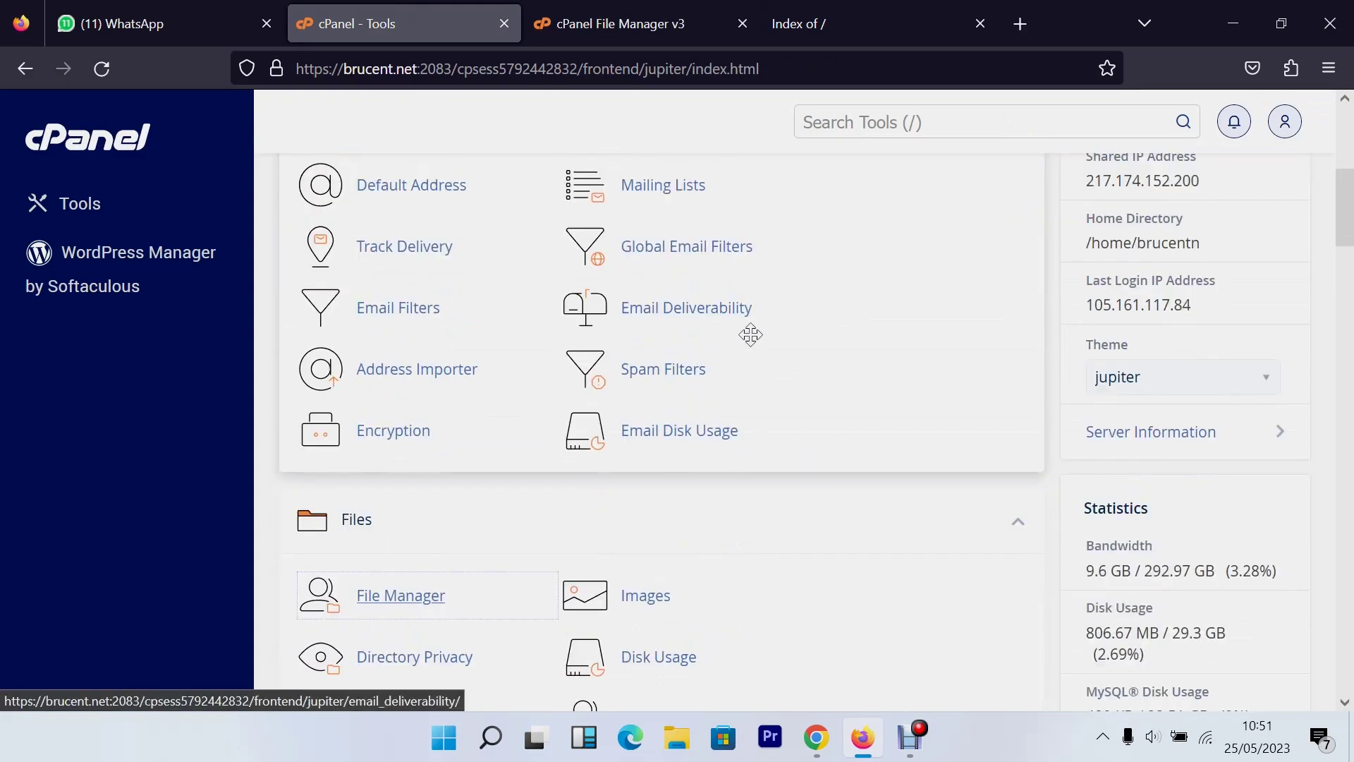
{"action": "left_click", "coordinate": [749, 335]}
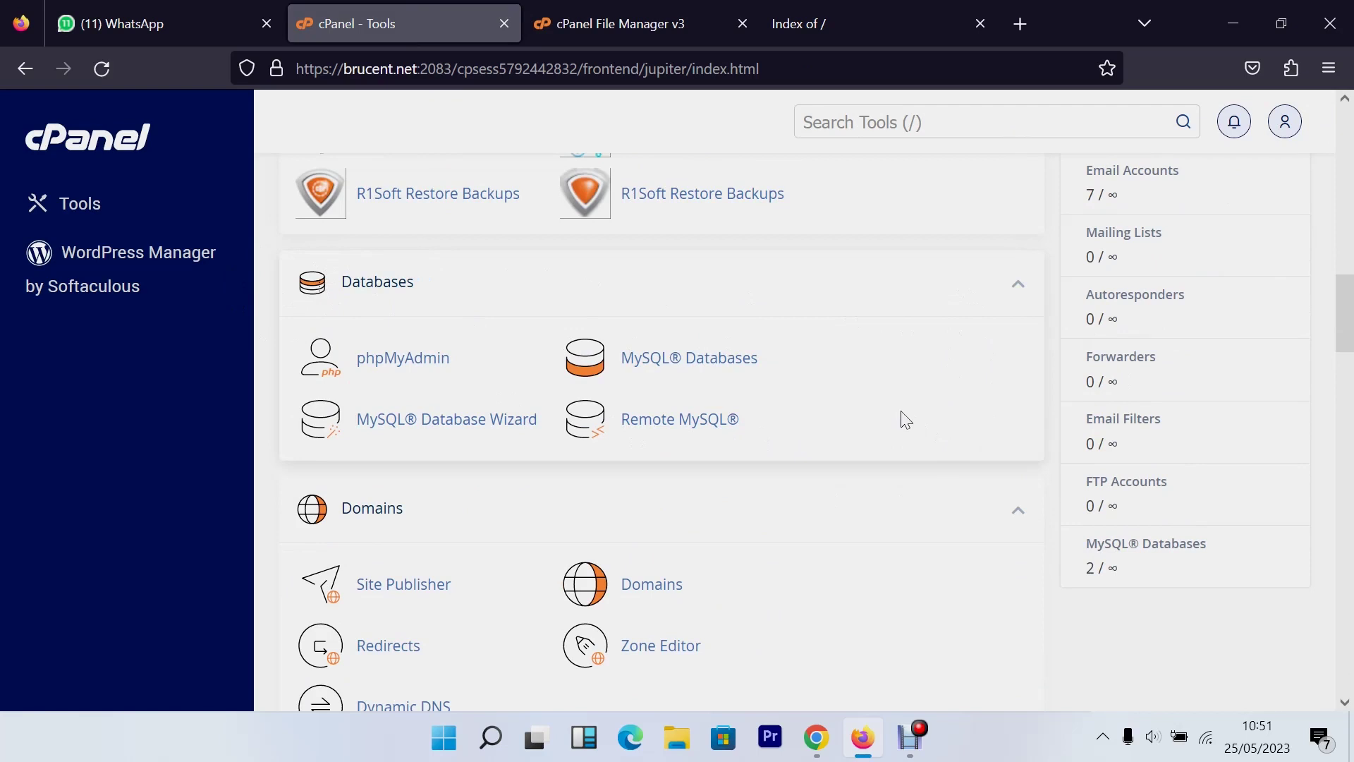
{"action": "scroll", "coordinate": [905, 419], "scroll_direction": "down", "scroll_amount": 2}
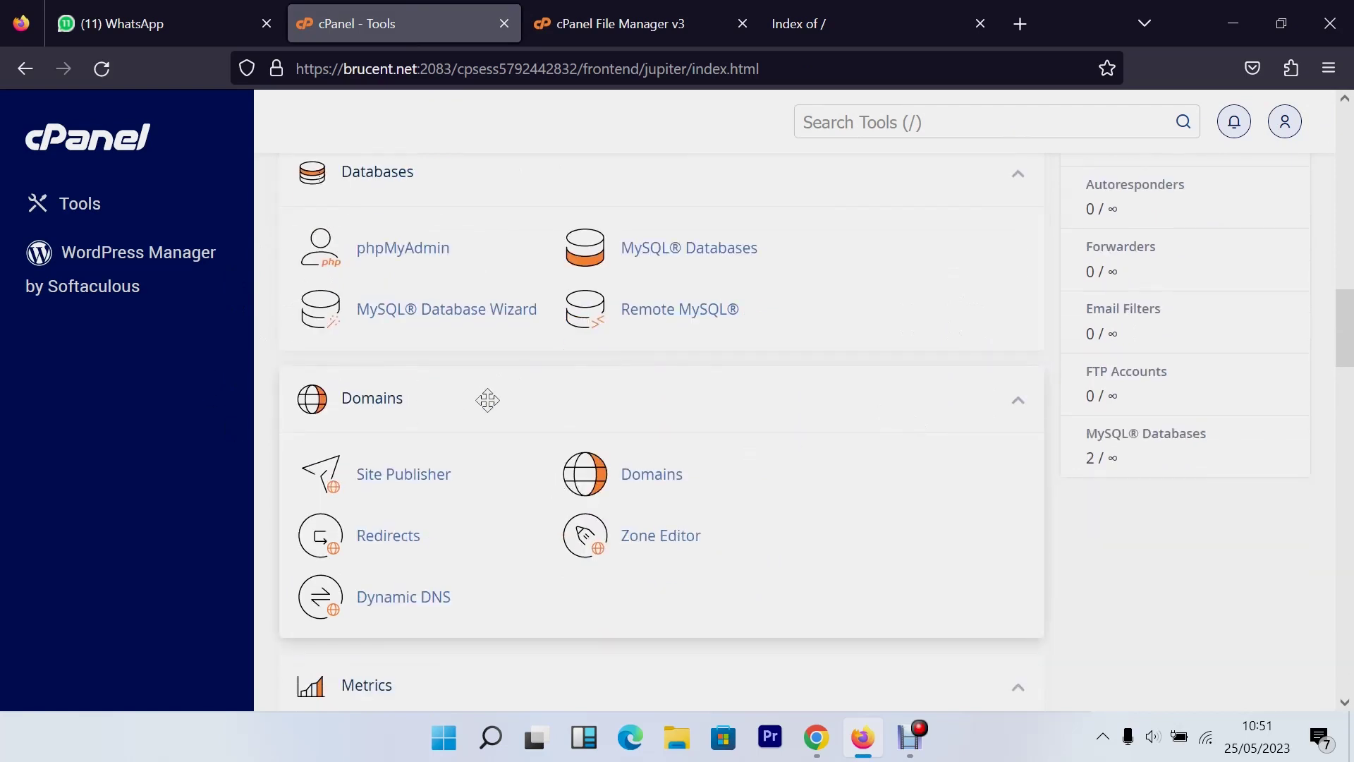
{"action": "scroll", "coordinate": [587, 397], "scroll_direction": "up", "scroll_amount": 2}
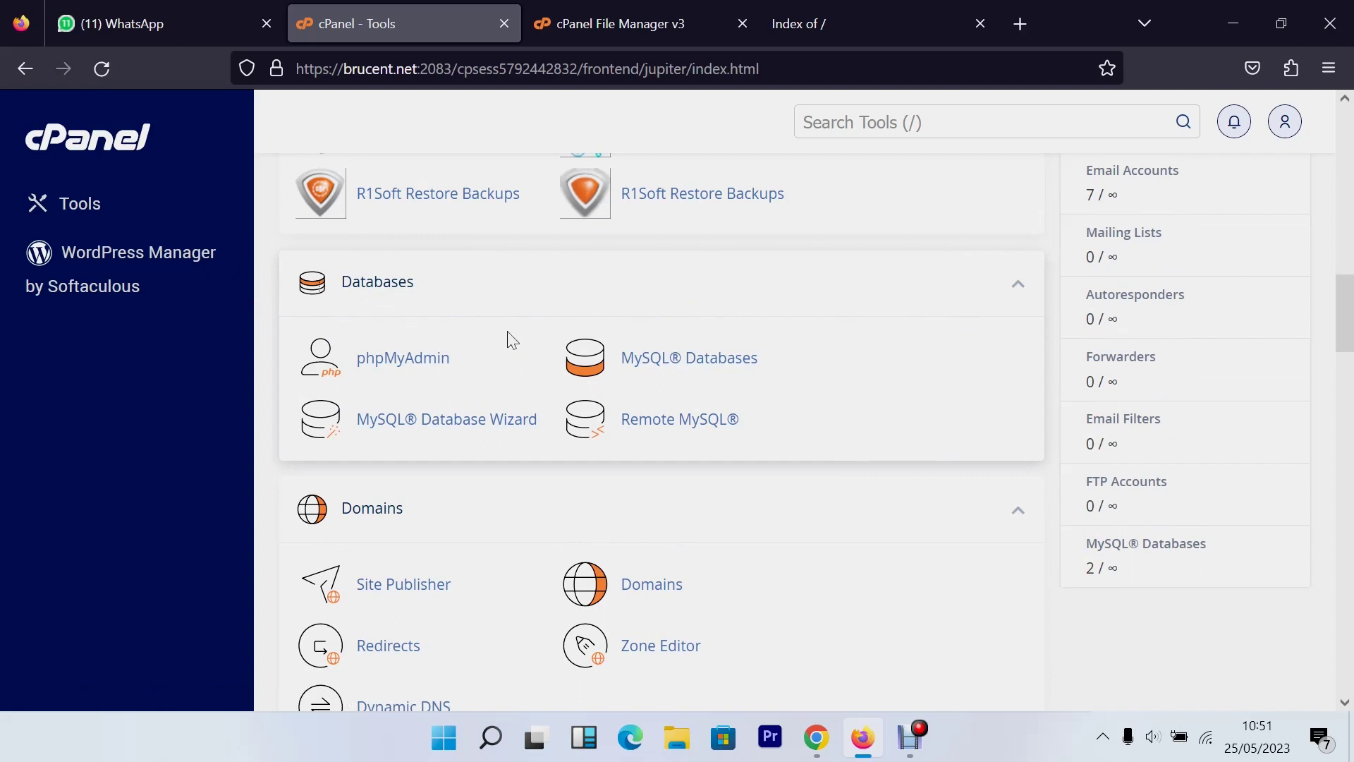
{"action": "scroll", "coordinate": [631, 287], "scroll_direction": "up", "scroll_amount": 3}
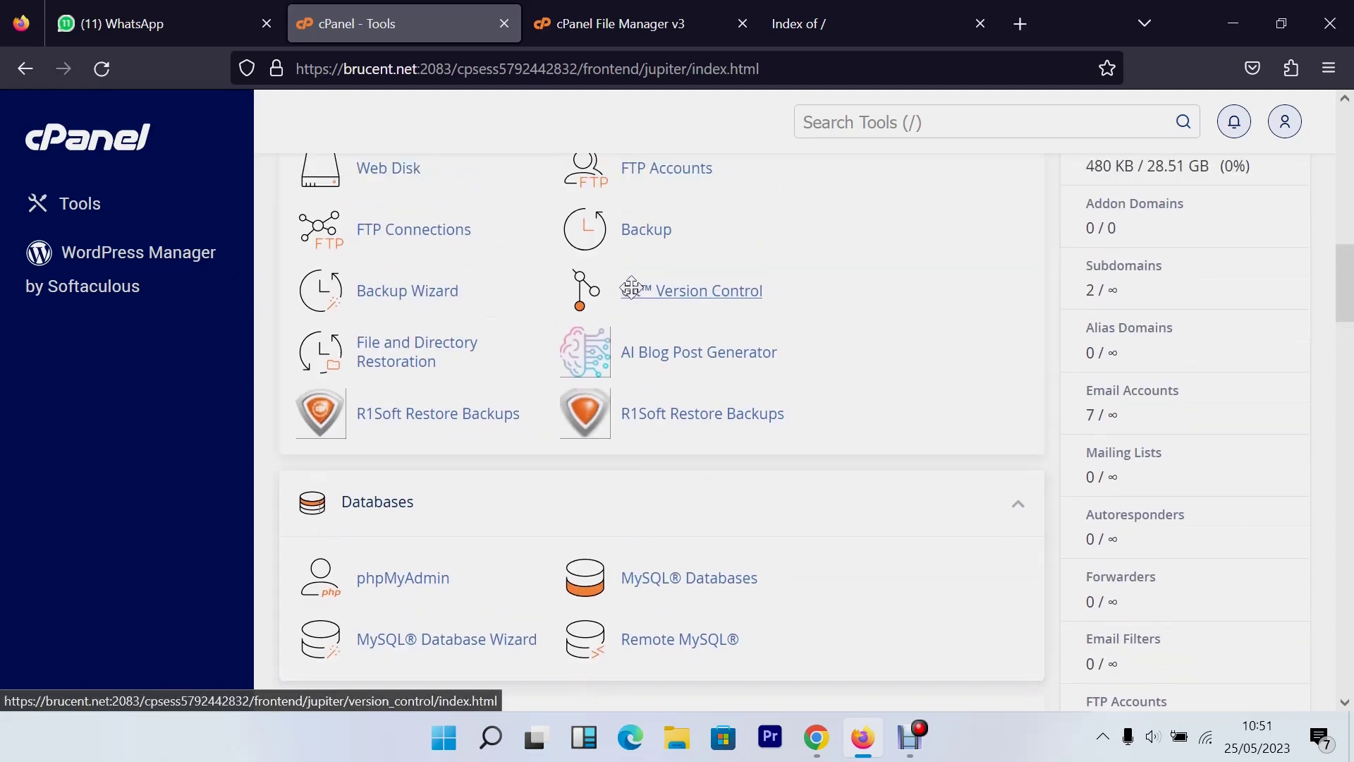
{"action": "scroll", "coordinate": [632, 287], "scroll_direction": "down", "scroll_amount": 2}
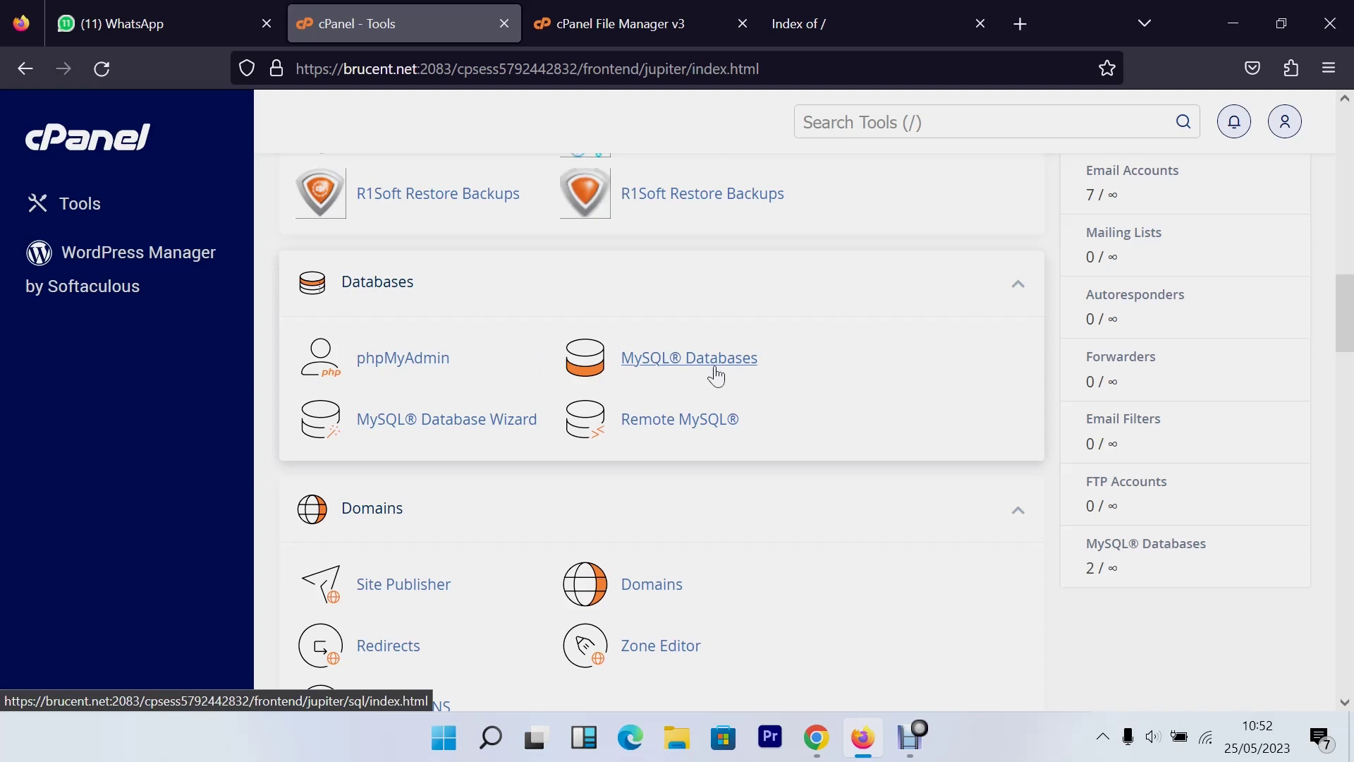
{"action": "left_click", "coordinate": [672, 357]}
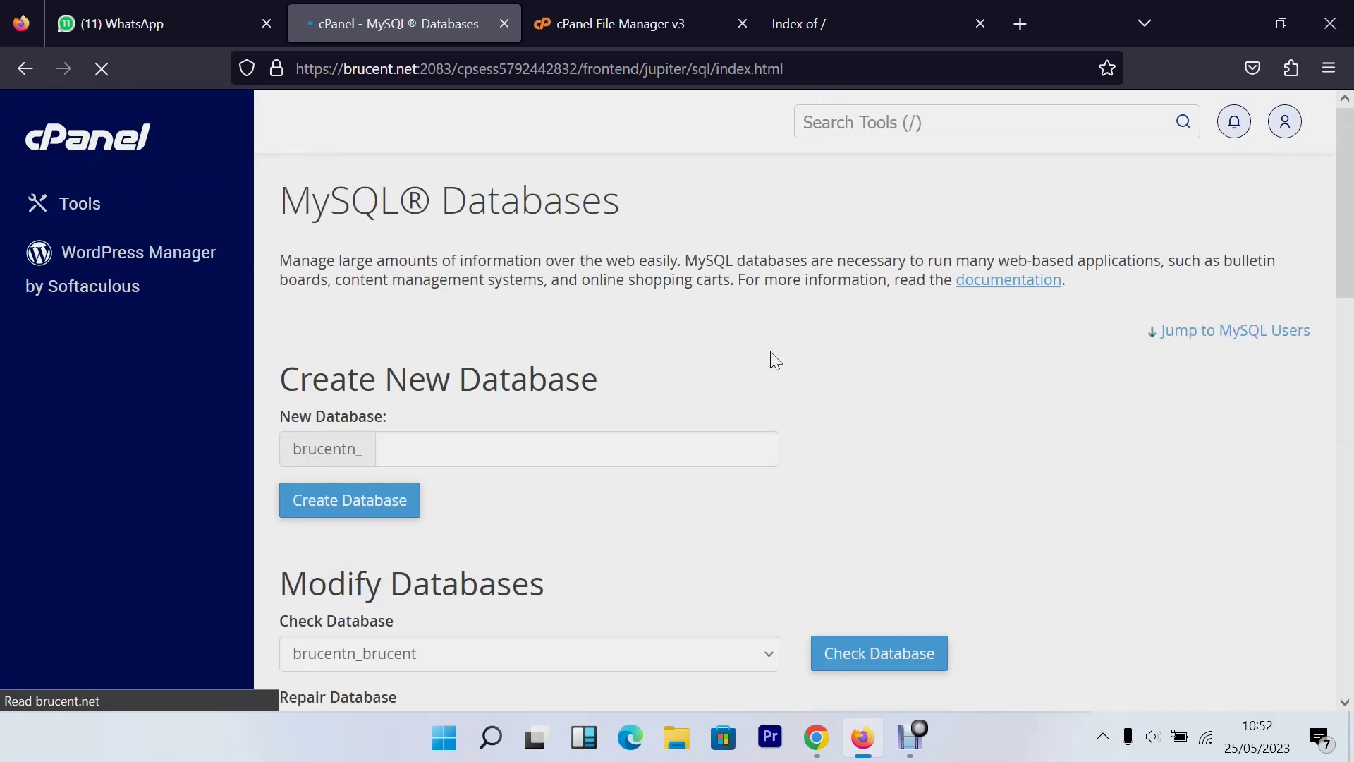
{"action": "left_click_drag", "start_coordinate": [281, 201], "coordinate": [723, 235]}
{"action": "left_click", "coordinate": [665, 246]}
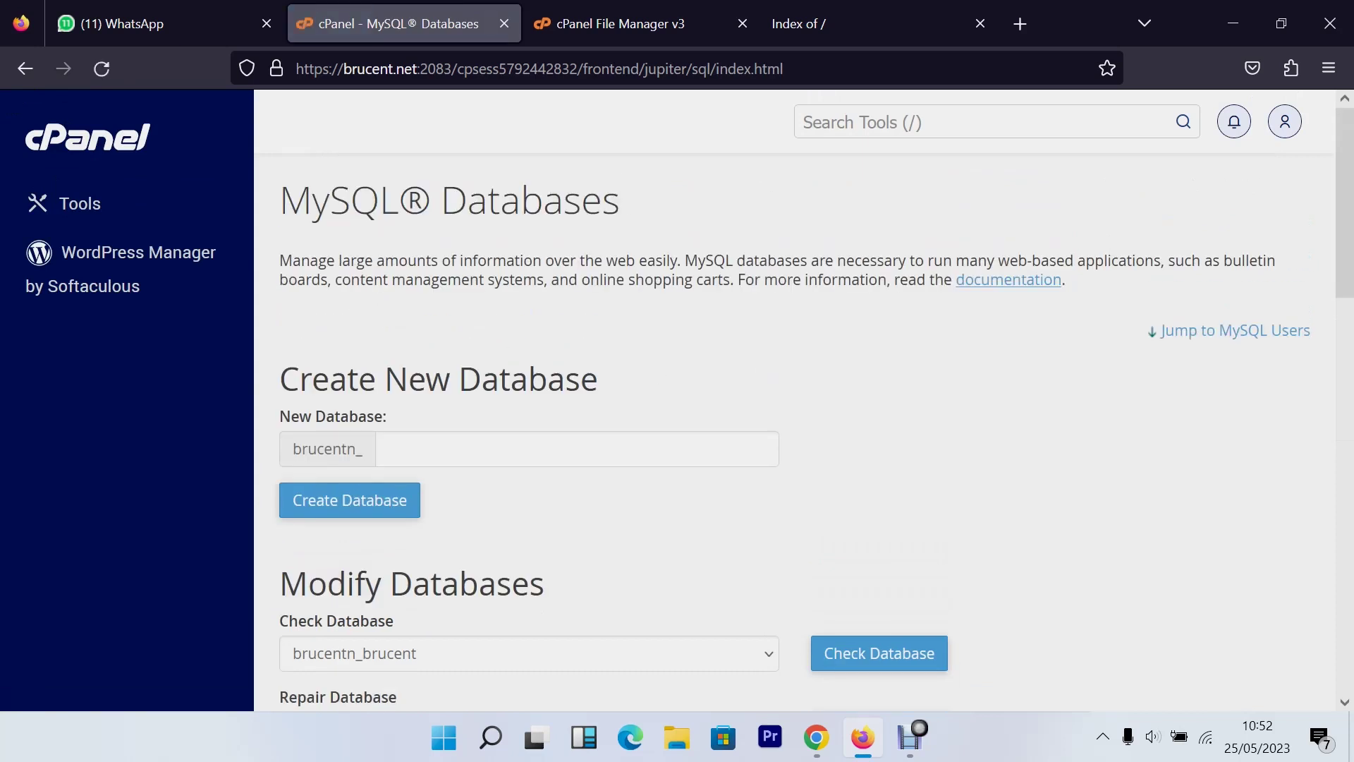
{"action": "scroll", "coordinate": [768, 404], "scroll_direction": "down", "scroll_amount": 2}
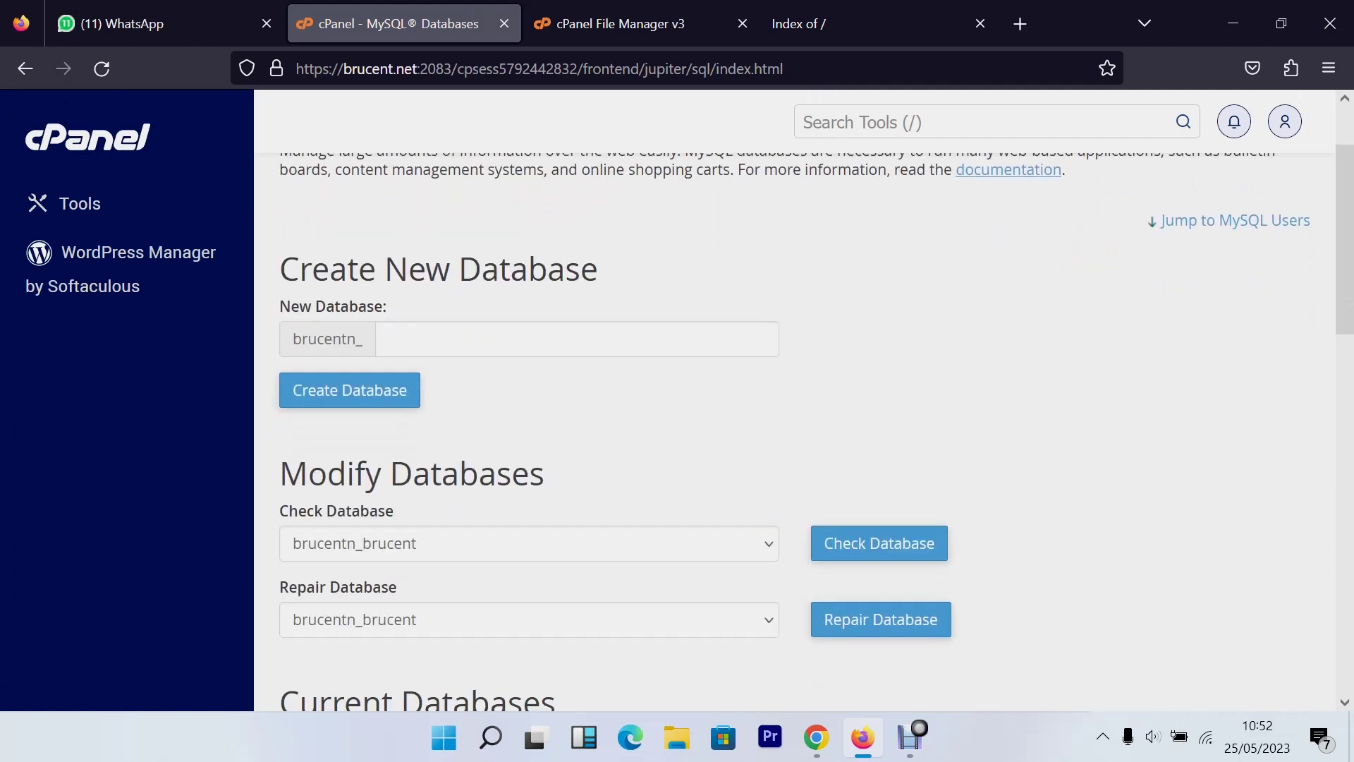
{"action": "left_click_drag", "start_coordinate": [301, 269], "coordinate": [656, 282]}
{"action": "scroll", "coordinate": [646, 287], "scroll_direction": "down", "scroll_amount": 4}
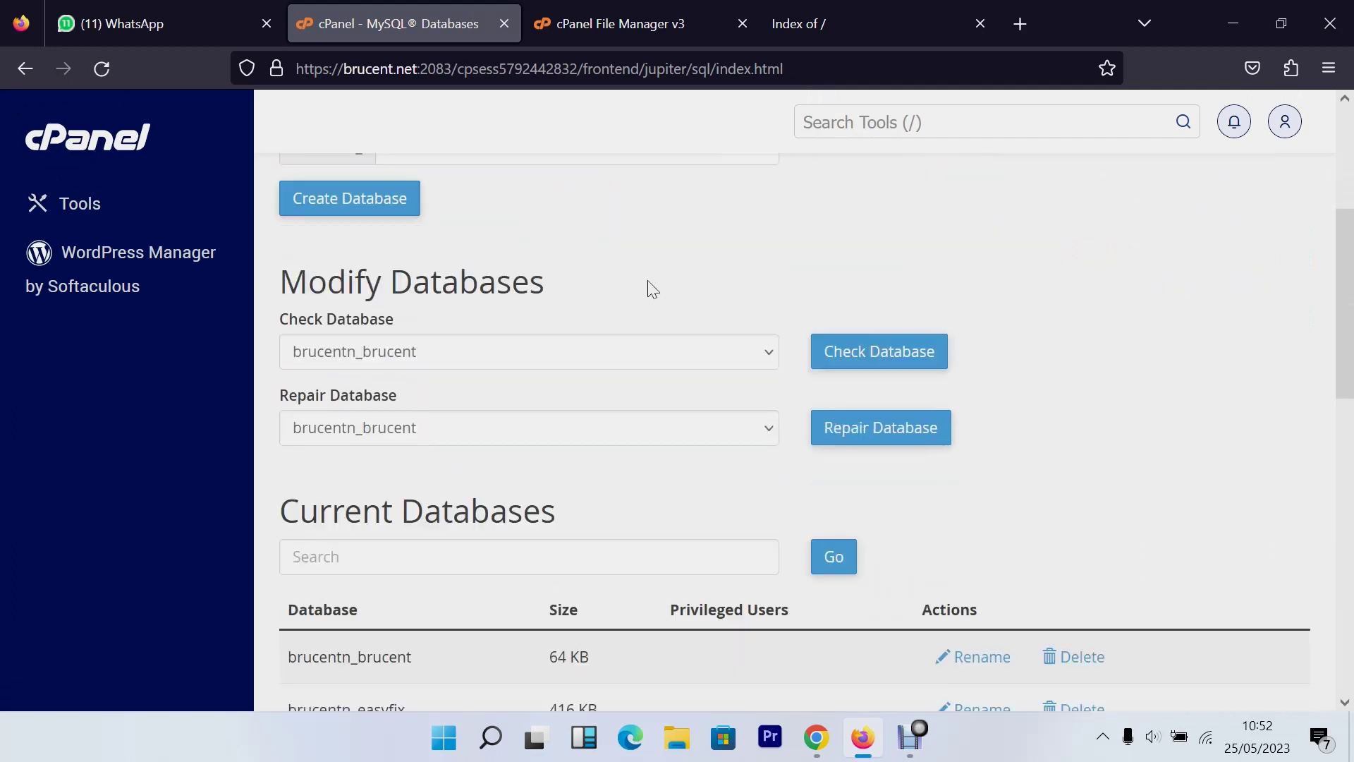
{"action": "left_click_drag", "start_coordinate": [281, 263], "coordinate": [569, 251]}
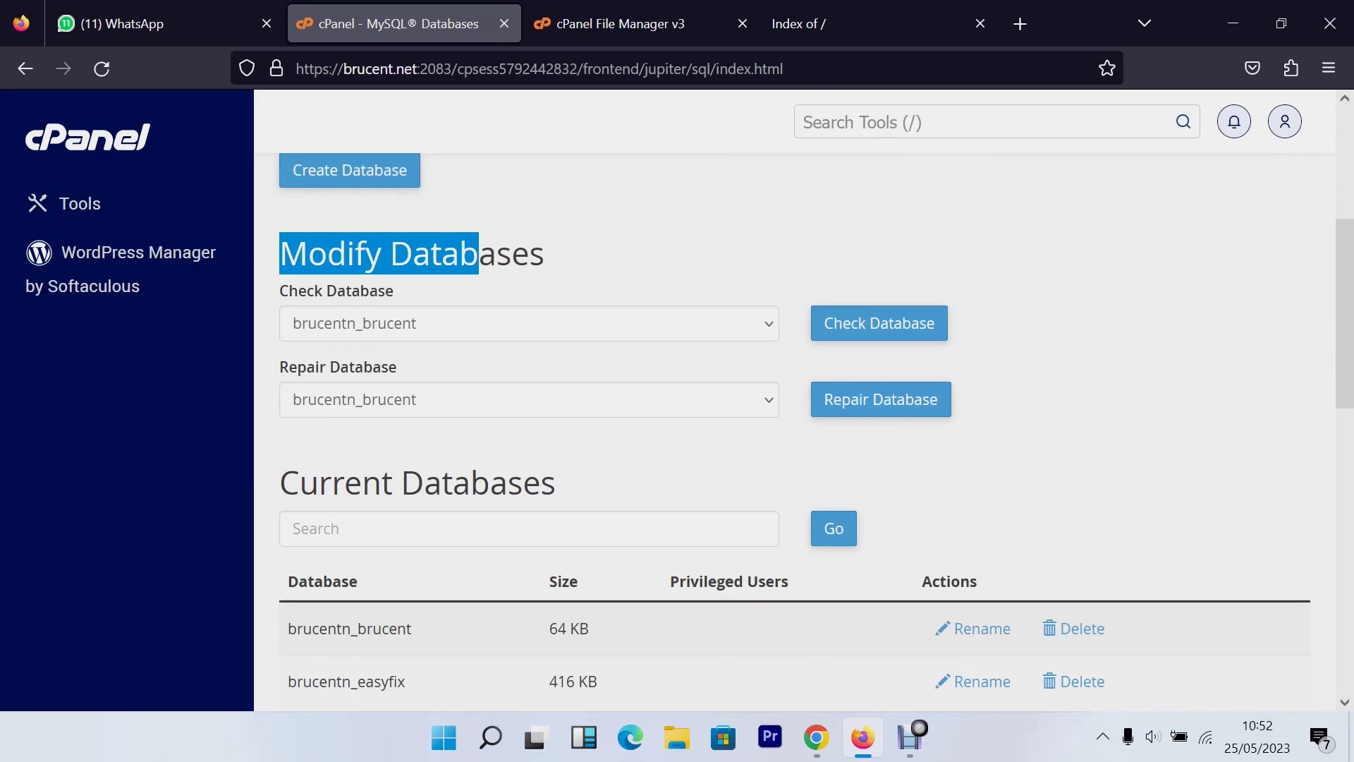
{"action": "scroll", "coordinate": [746, 266], "scroll_direction": "down", "scroll_amount": 2}
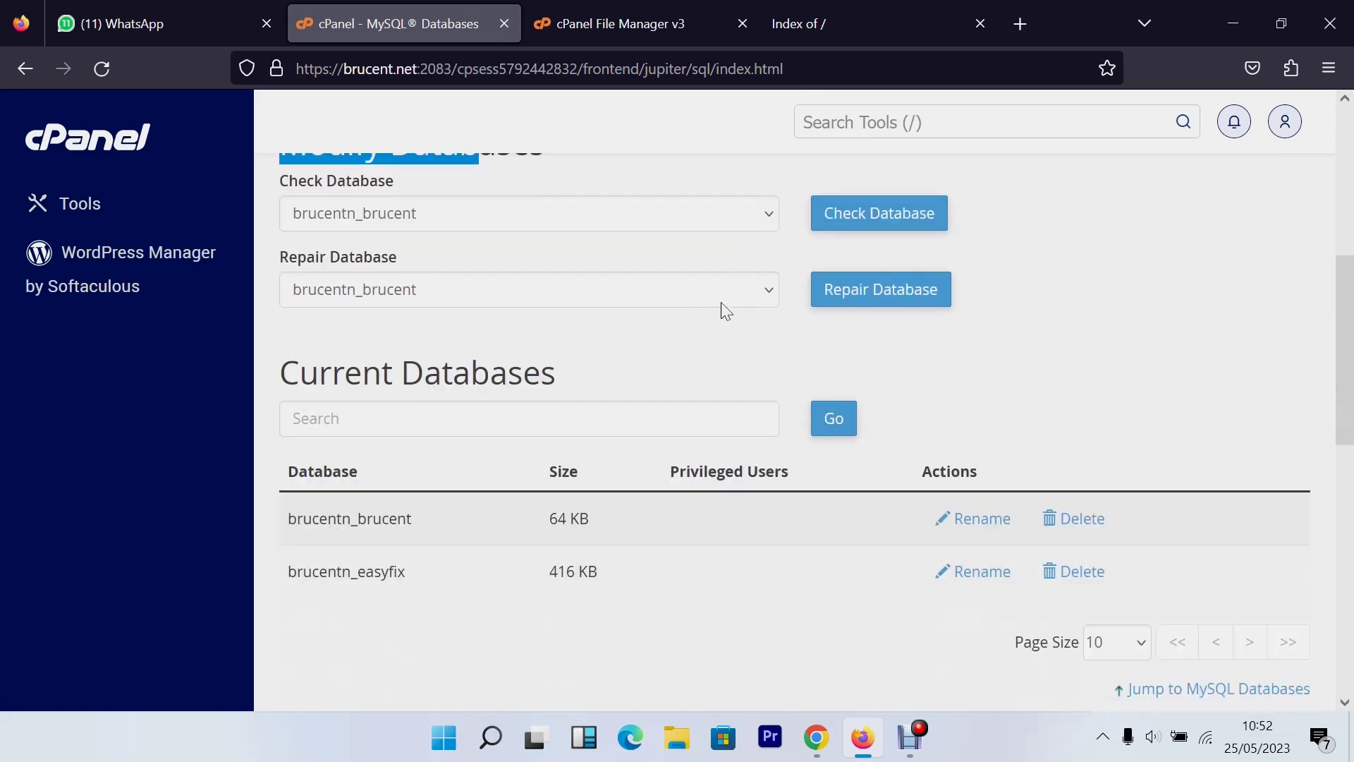
{"action": "left_click_drag", "start_coordinate": [324, 465], "coordinate": [762, 502]}
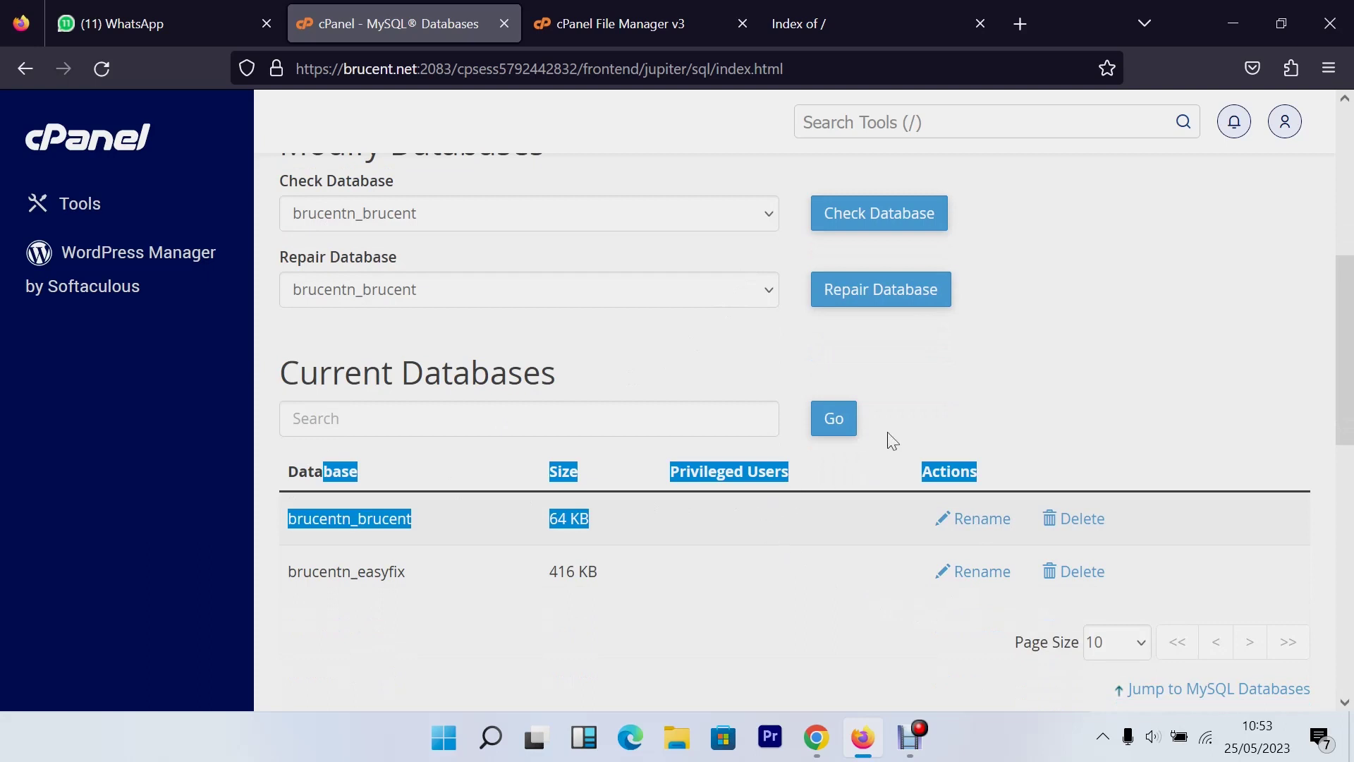
{"action": "left_click", "coordinate": [1003, 436]}
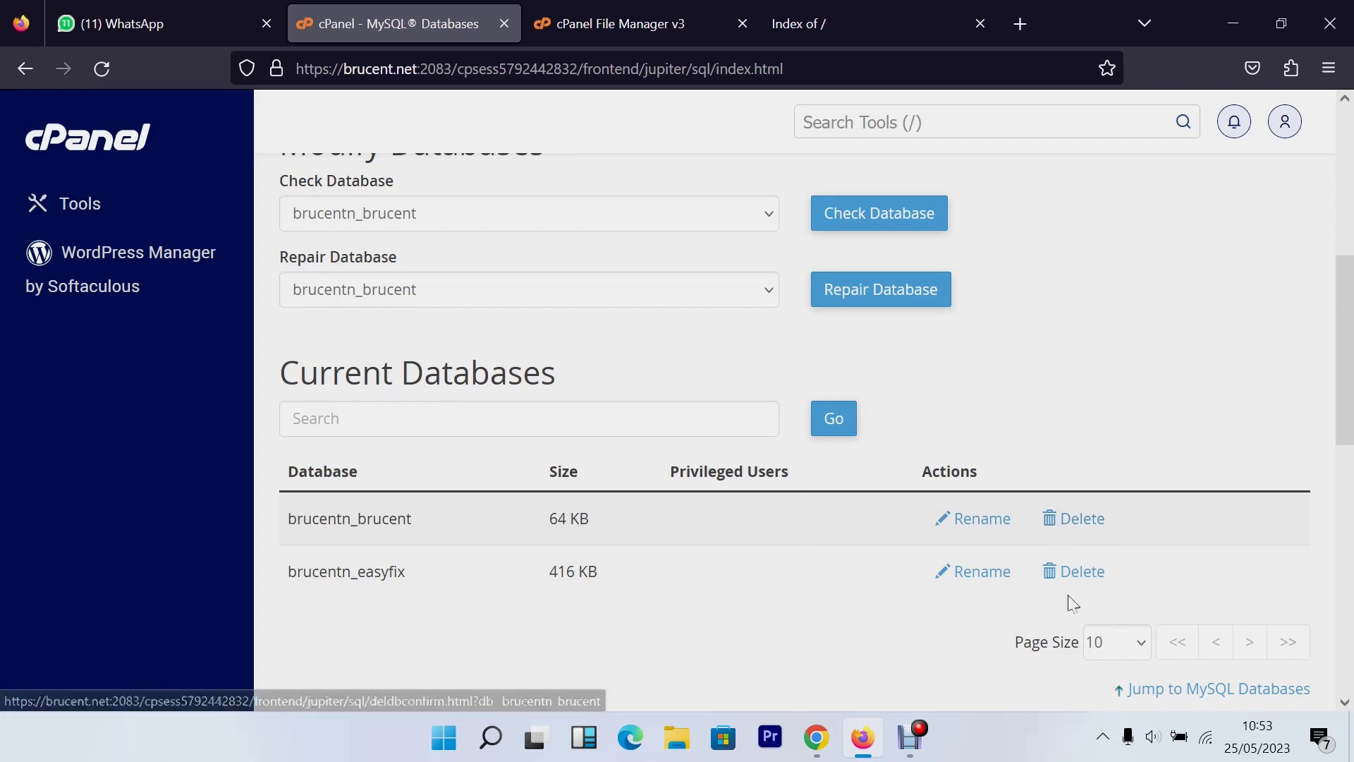
{"action": "scroll", "coordinate": [980, 437], "scroll_direction": "up", "scroll_amount": 5}
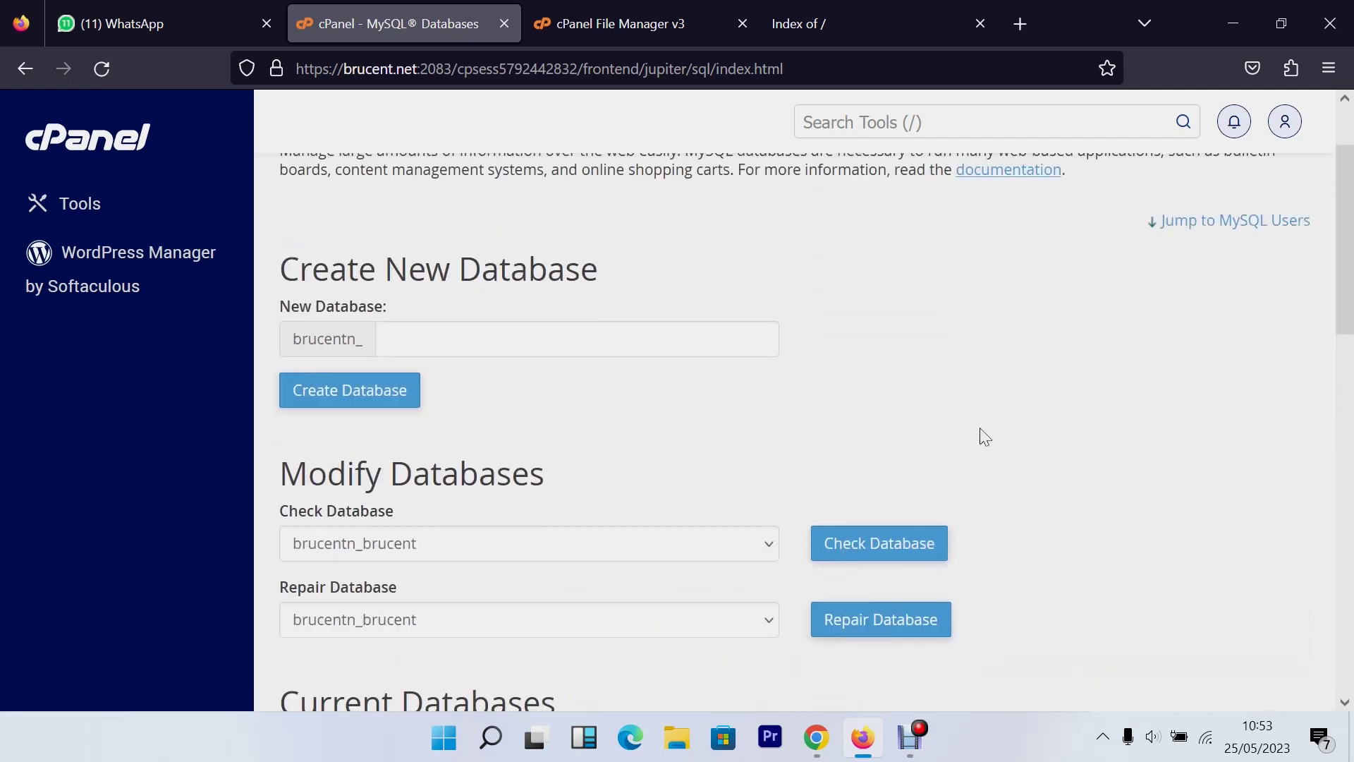
{"action": "scroll", "coordinate": [719, 479], "scroll_direction": "up", "scroll_amount": 2}
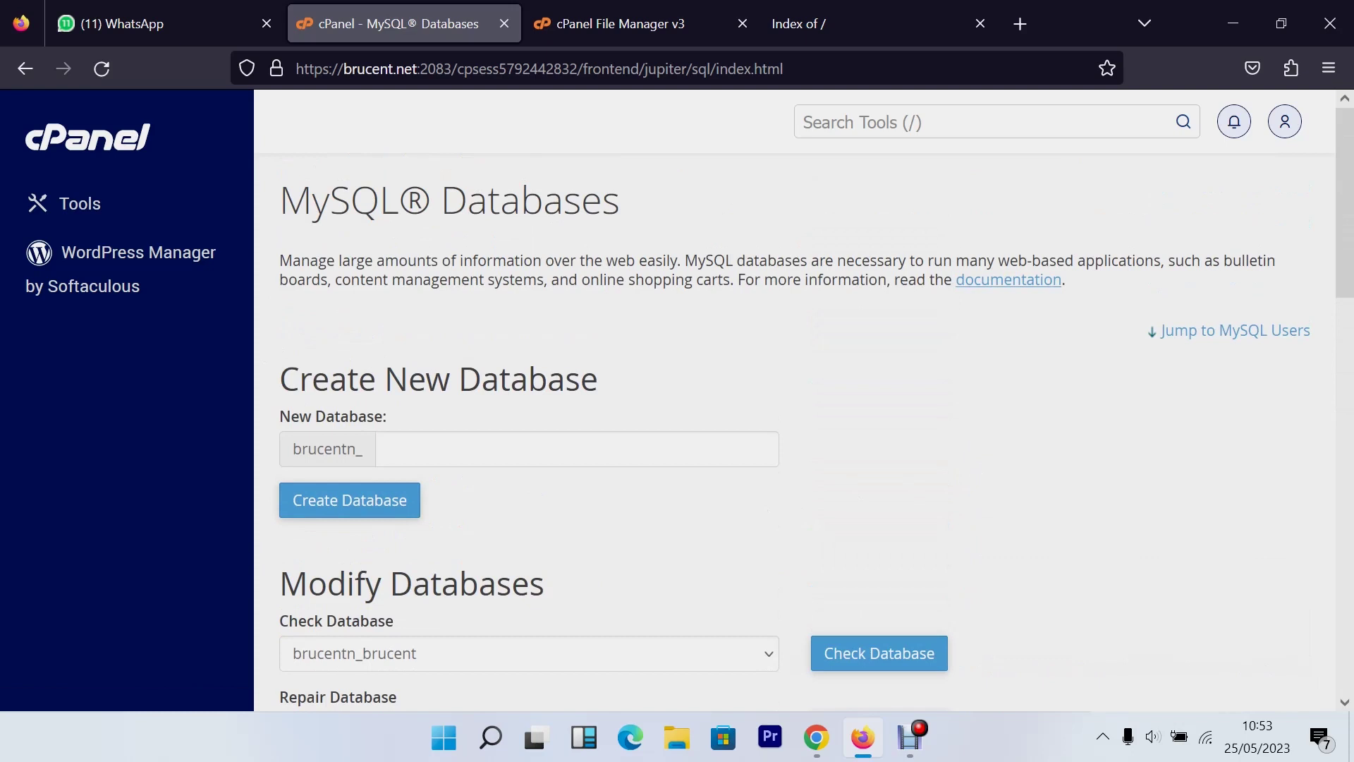
{"action": "left_click_drag", "start_coordinate": [280, 379], "coordinate": [562, 379]}
{"action": "left_click", "coordinate": [381, 454]}
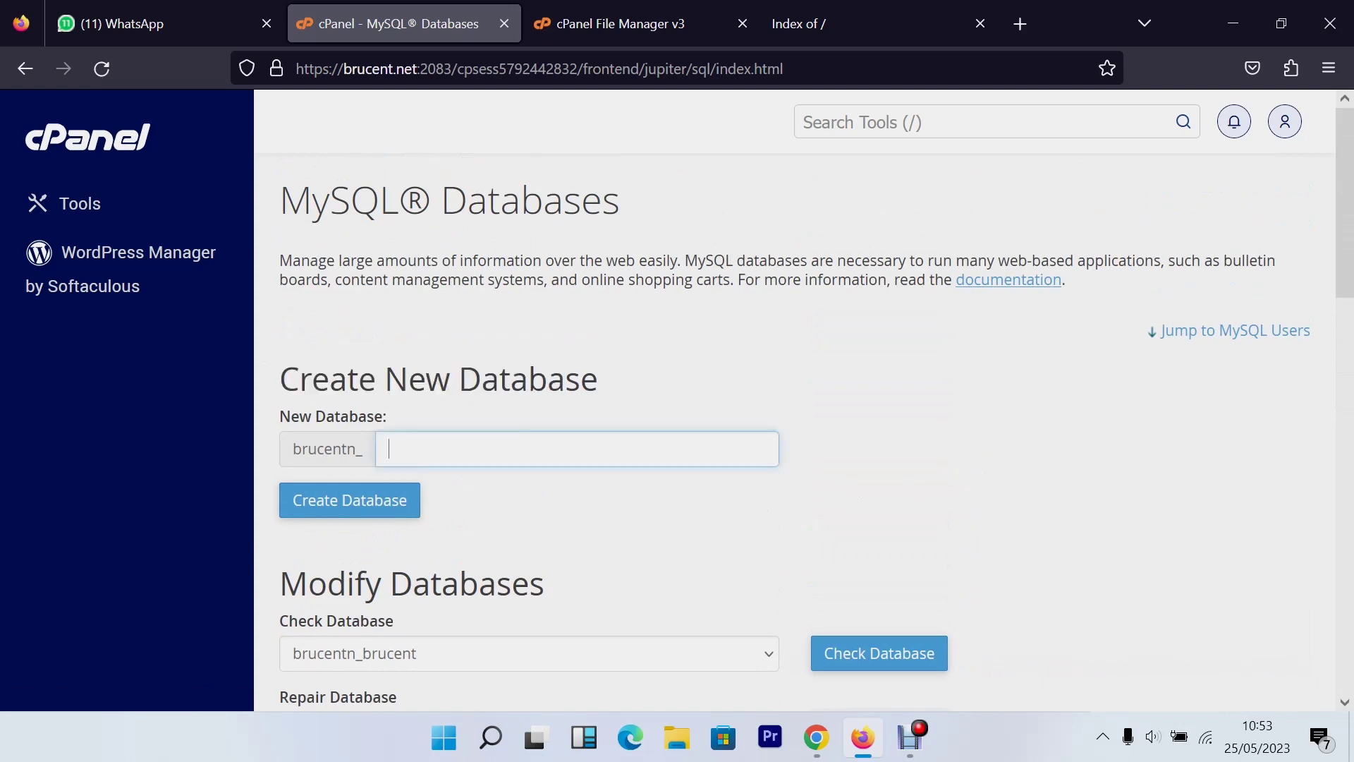
Step: Enter youtube as the new database name and create brucentn_youtube
{"action": "double_click", "coordinate": [307, 417]}
{"action": "left_click", "coordinate": [440, 427]}
{"action": "left_click", "coordinate": [389, 448]}
{"action": "type", "text": "youtub"}
{"action": "double_click", "coordinate": [406, 448]}
{"action": "left_click", "coordinate": [354, 506]}
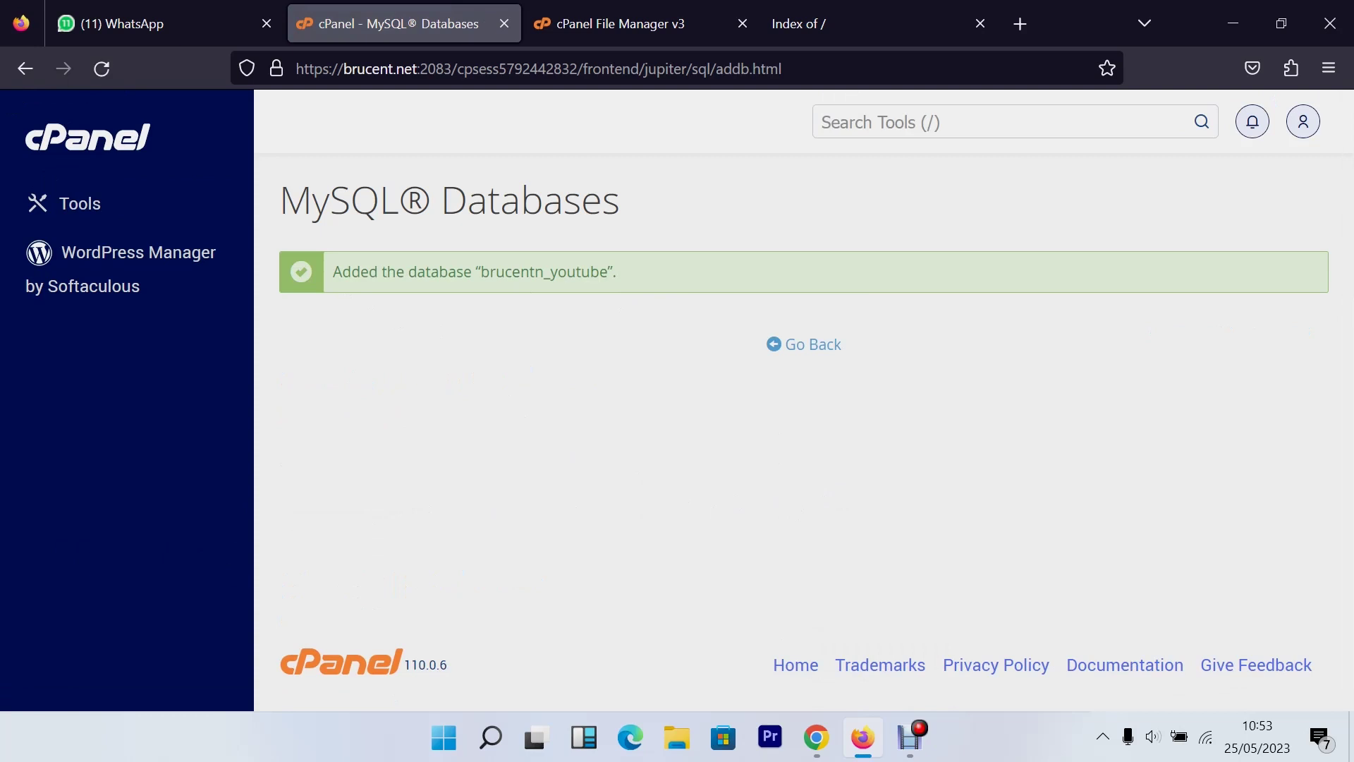
Step: Go back to MySQL Databases and find brucentn_youtube in the Current Databases table
{"action": "left_click_drag", "start_coordinate": [333, 271], "coordinate": [752, 269]}
{"action": "left_click", "coordinate": [804, 345]}
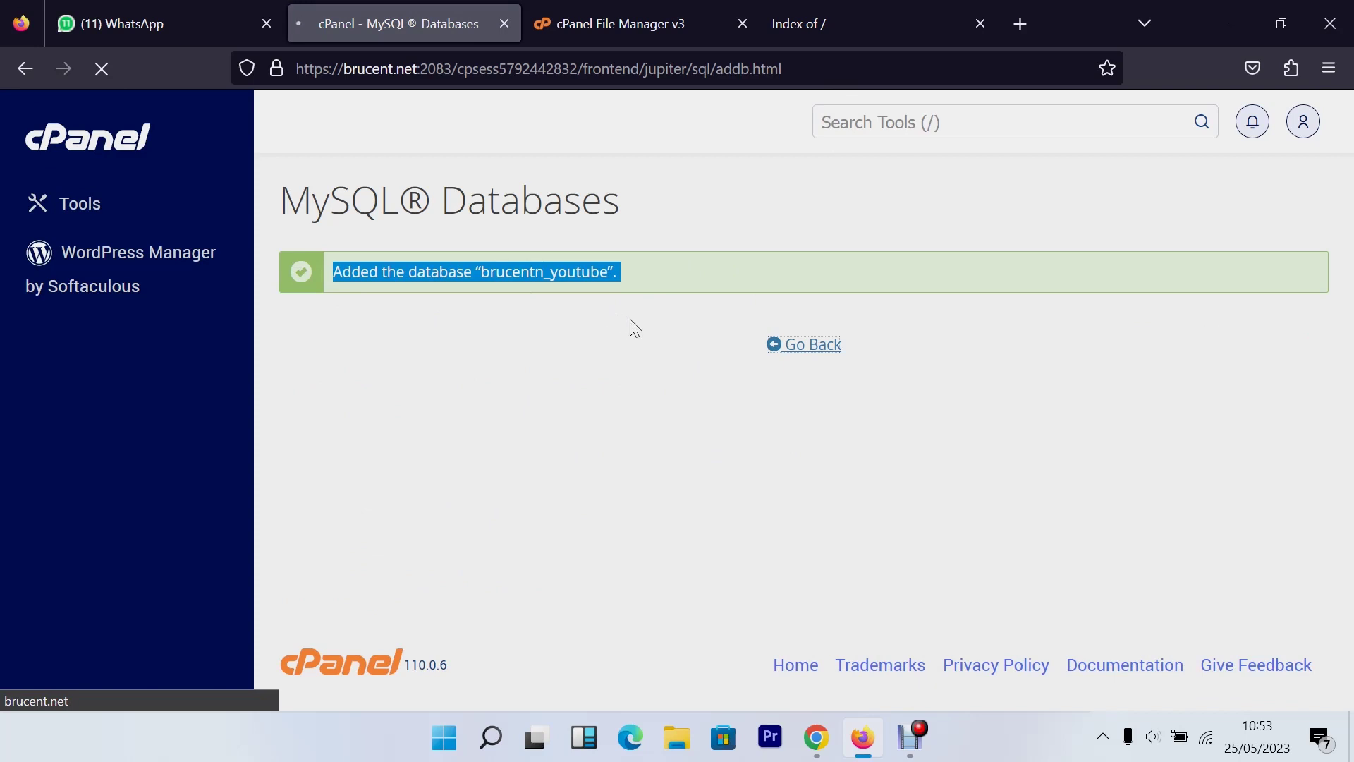
{"action": "scroll", "coordinate": [730, 337], "scroll_direction": "down", "scroll_amount": 5}
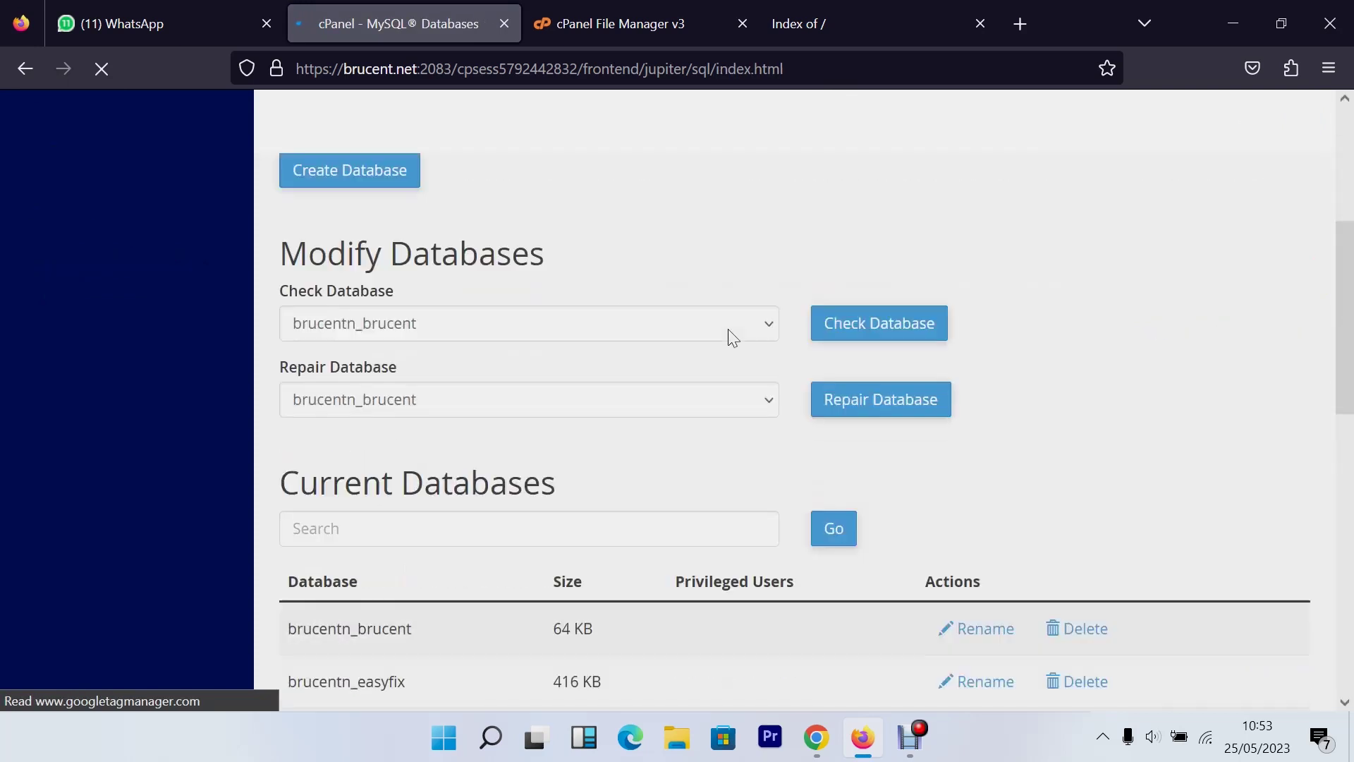
{"action": "scroll", "coordinate": [730, 337], "scroll_direction": "down", "scroll_amount": 5}
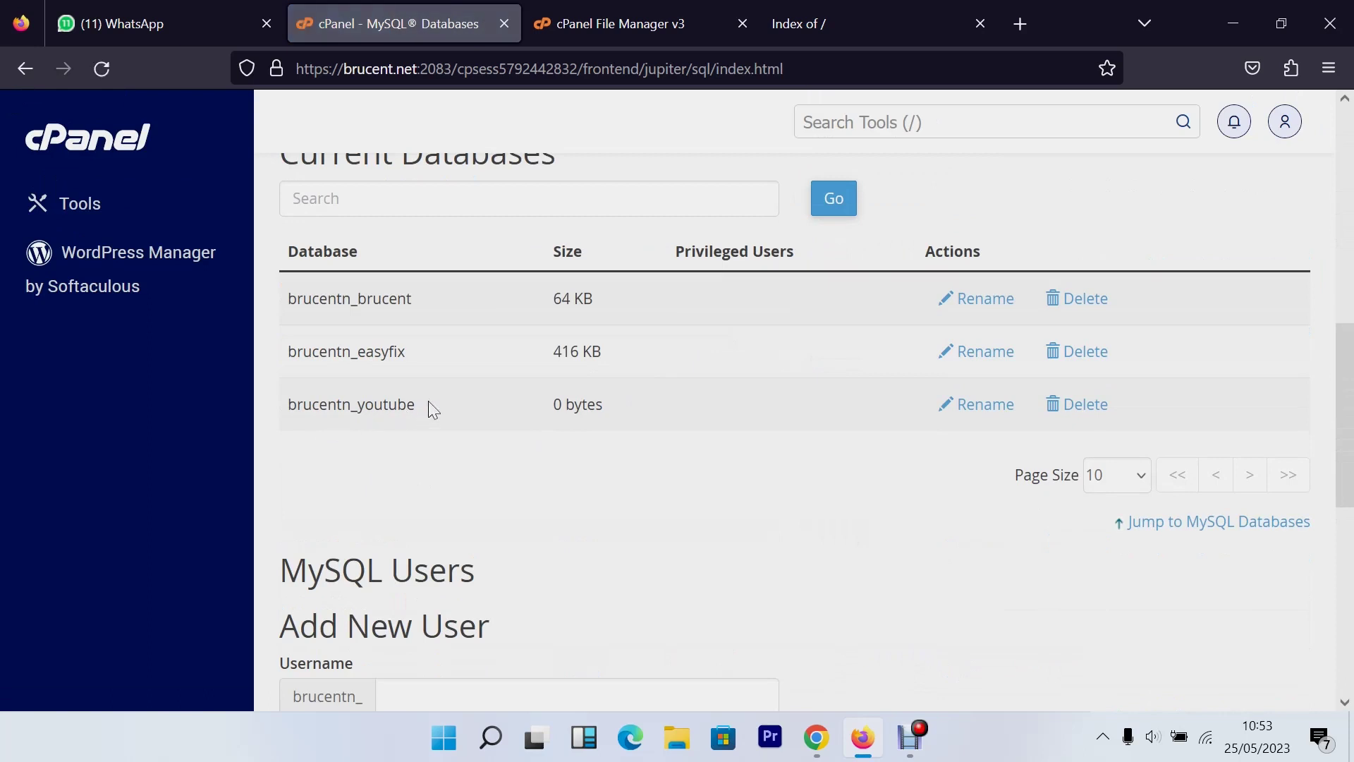
{"action": "left_click_drag", "start_coordinate": [433, 409], "coordinate": [287, 406]}
{"action": "scroll", "coordinate": [451, 432], "scroll_direction": "up", "scroll_amount": 6}
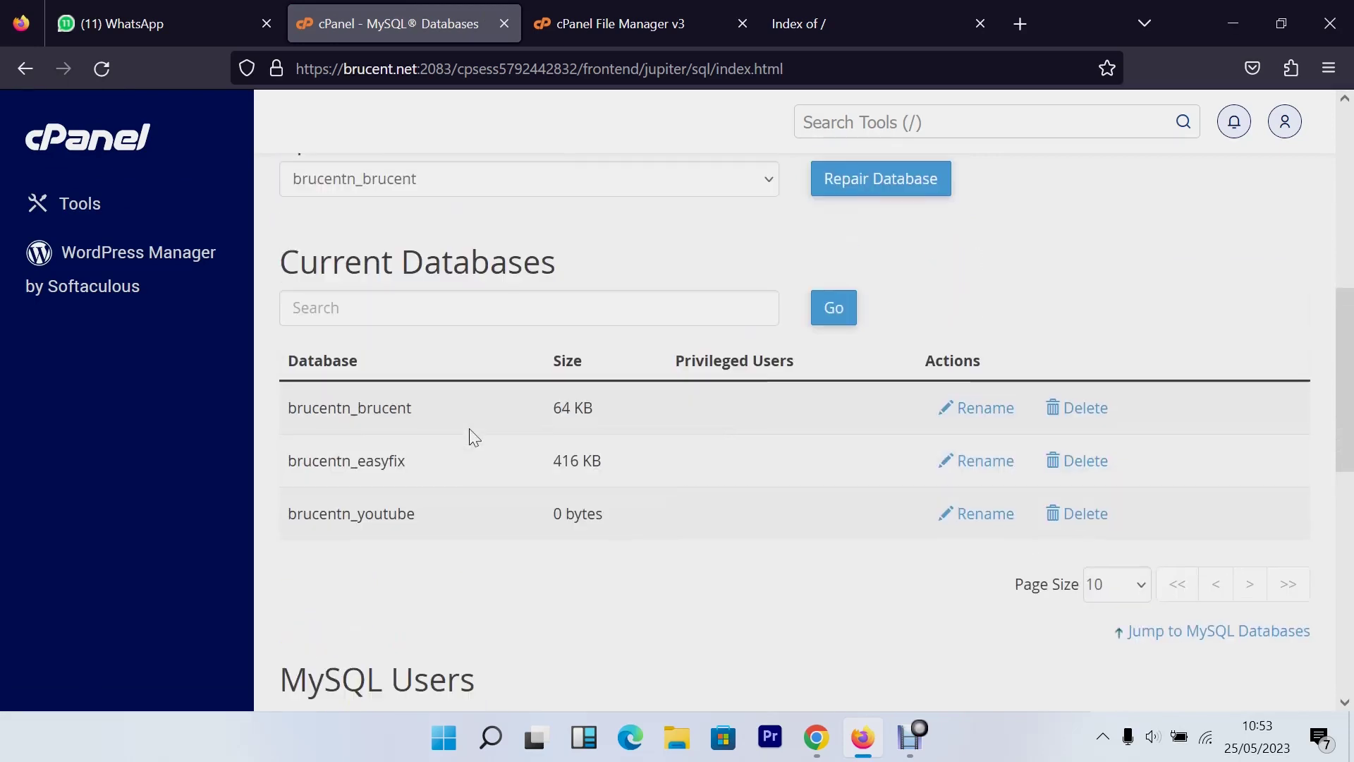
{"action": "scroll", "coordinate": [488, 502], "scroll_direction": "up", "scroll_amount": 3}
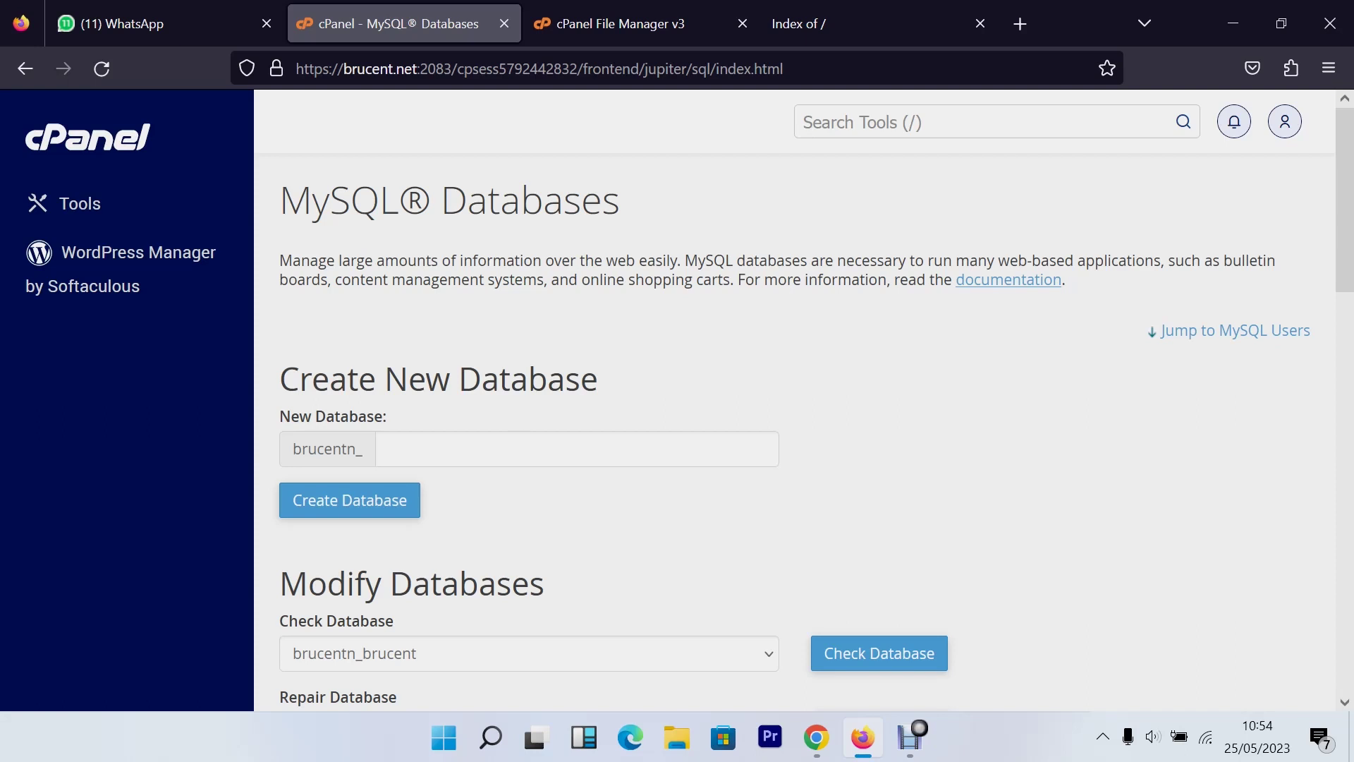
Step: From cPanel Tools, launch phpMyAdmin from the Databases section in a new tab
{"action": "left_click", "coordinate": [161, 141]}
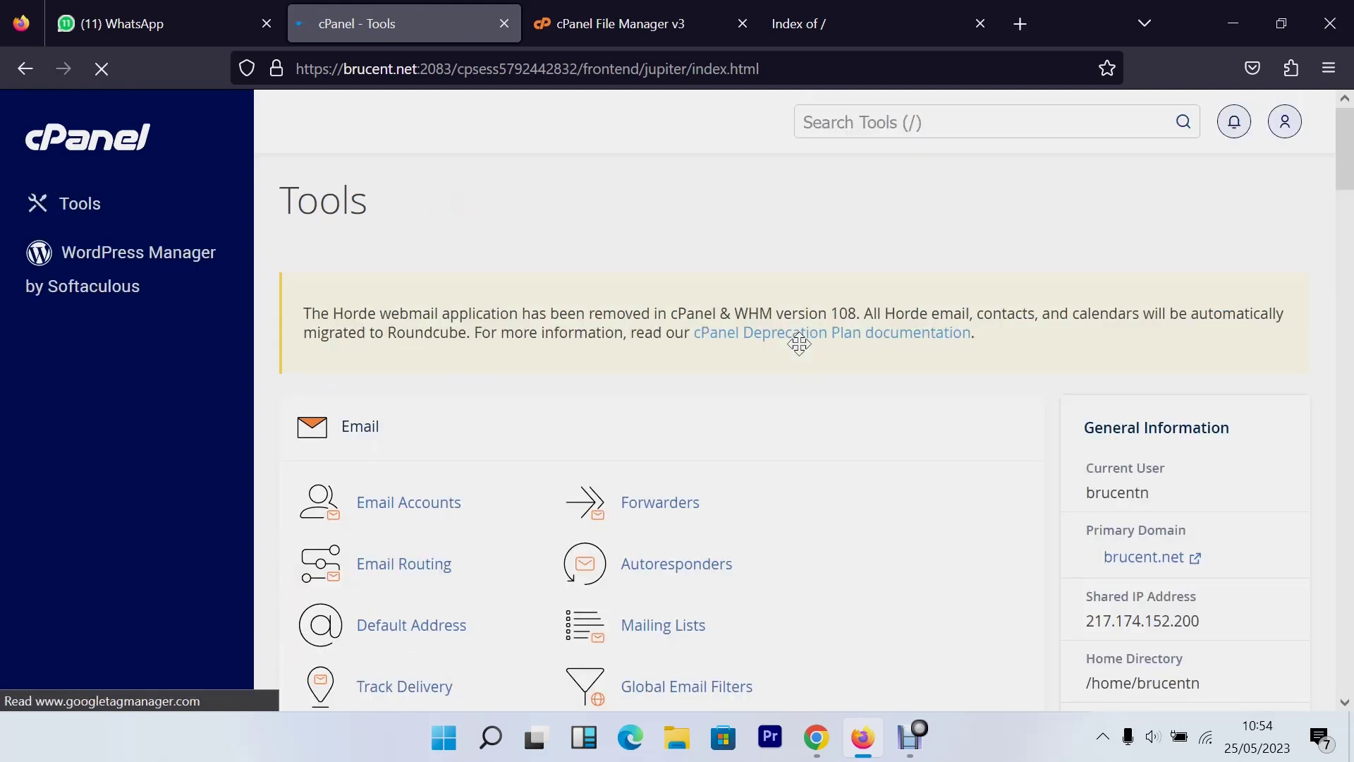
{"action": "scroll", "coordinate": [717, 321], "scroll_direction": "down", "scroll_amount": 15}
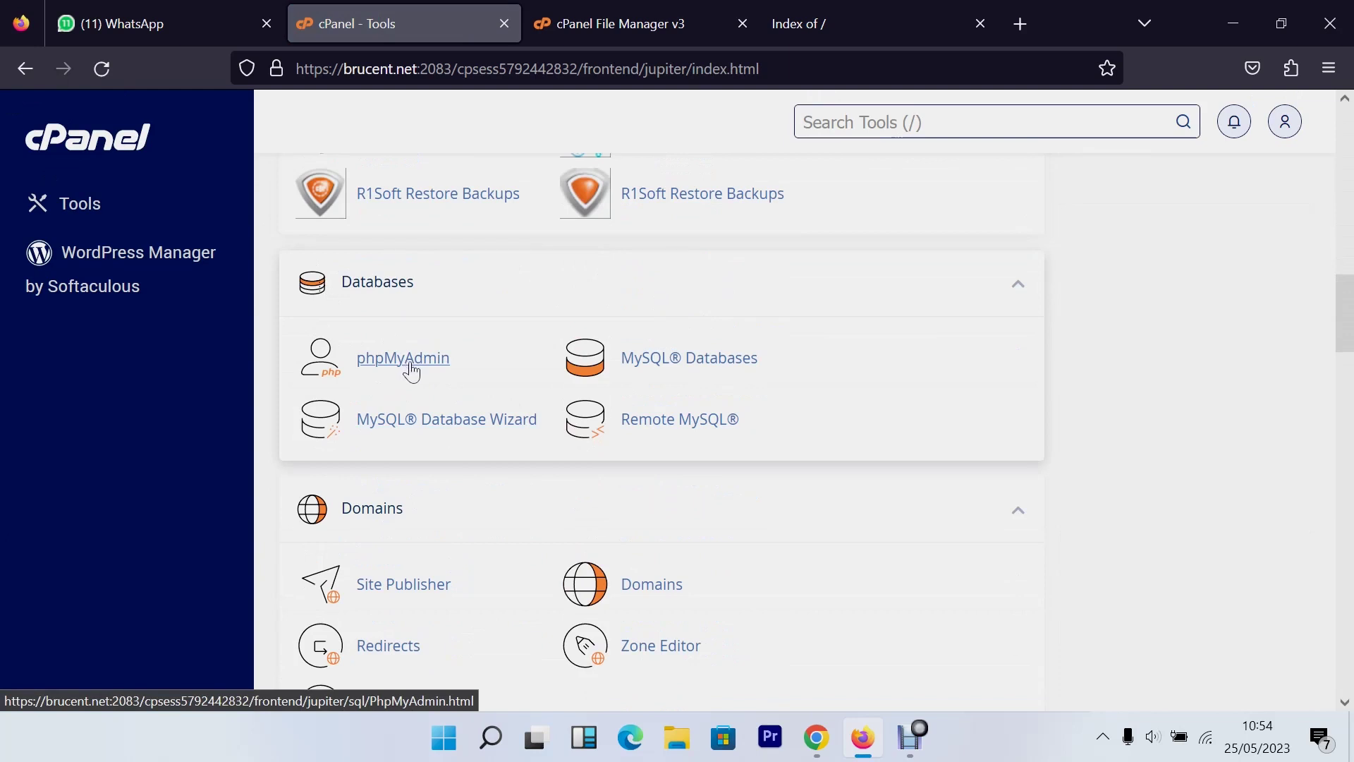
{"action": "left_click", "coordinate": [405, 360]}
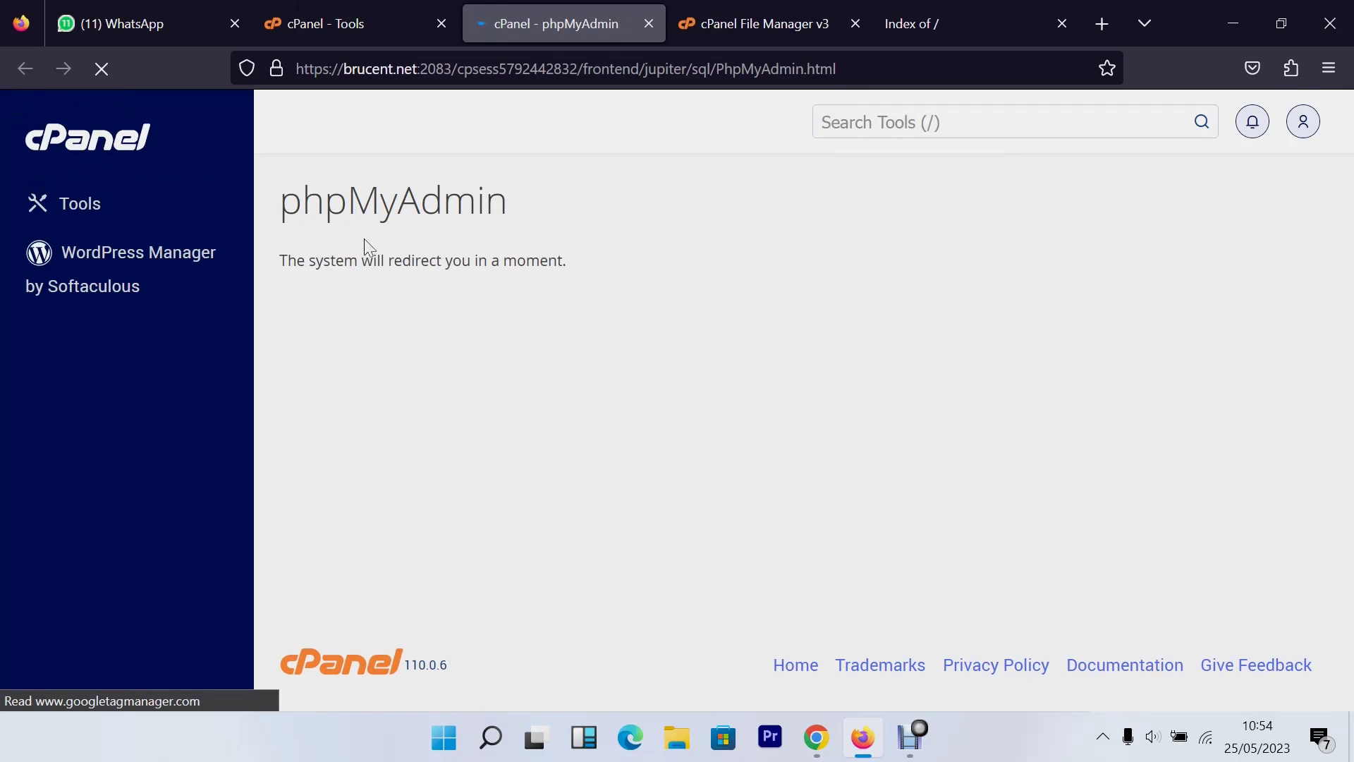
{"action": "left_click_drag", "start_coordinate": [288, 260], "coordinate": [548, 260]}
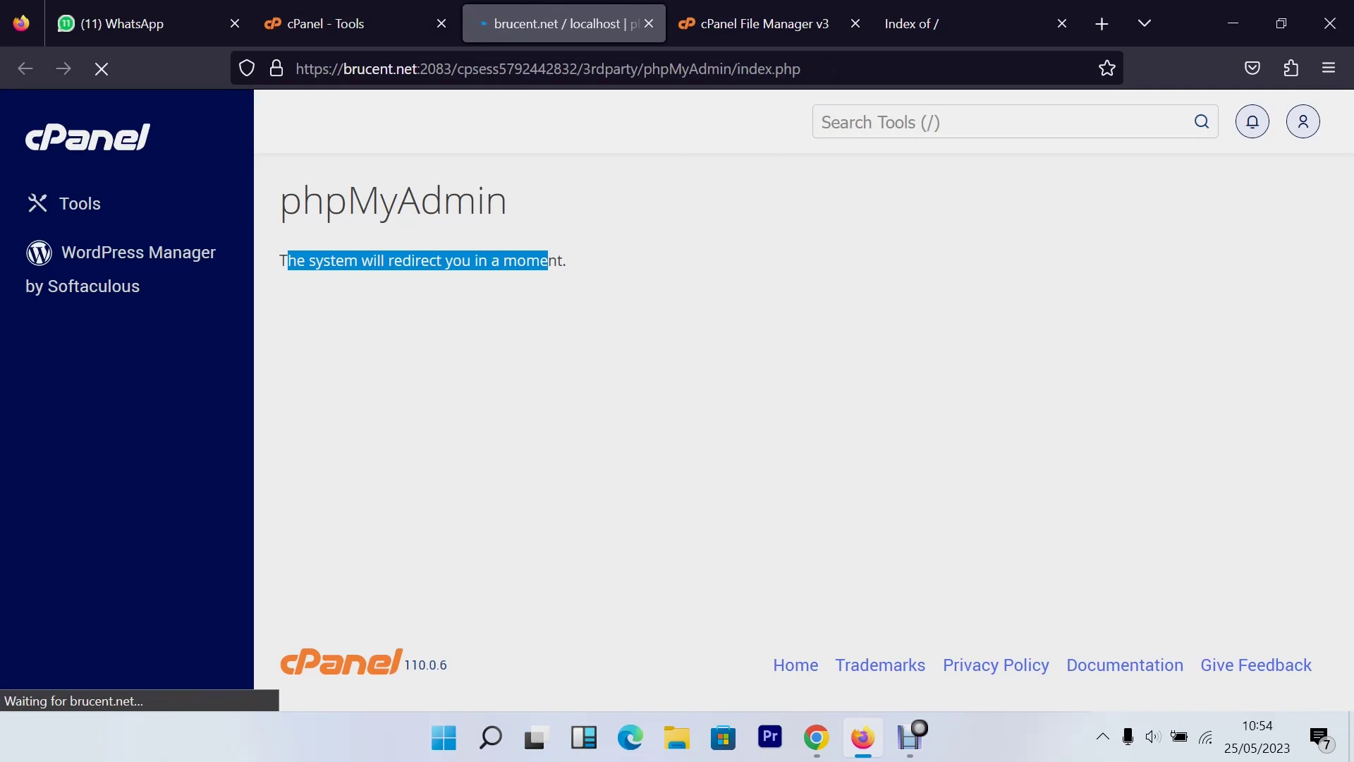
Step: Open brucentn_youtube in phpMyAdmin, confirm it has no tables, and go to its Import page
{"action": "scroll", "coordinate": [804, 395], "scroll_direction": "down", "scroll_amount": 1}
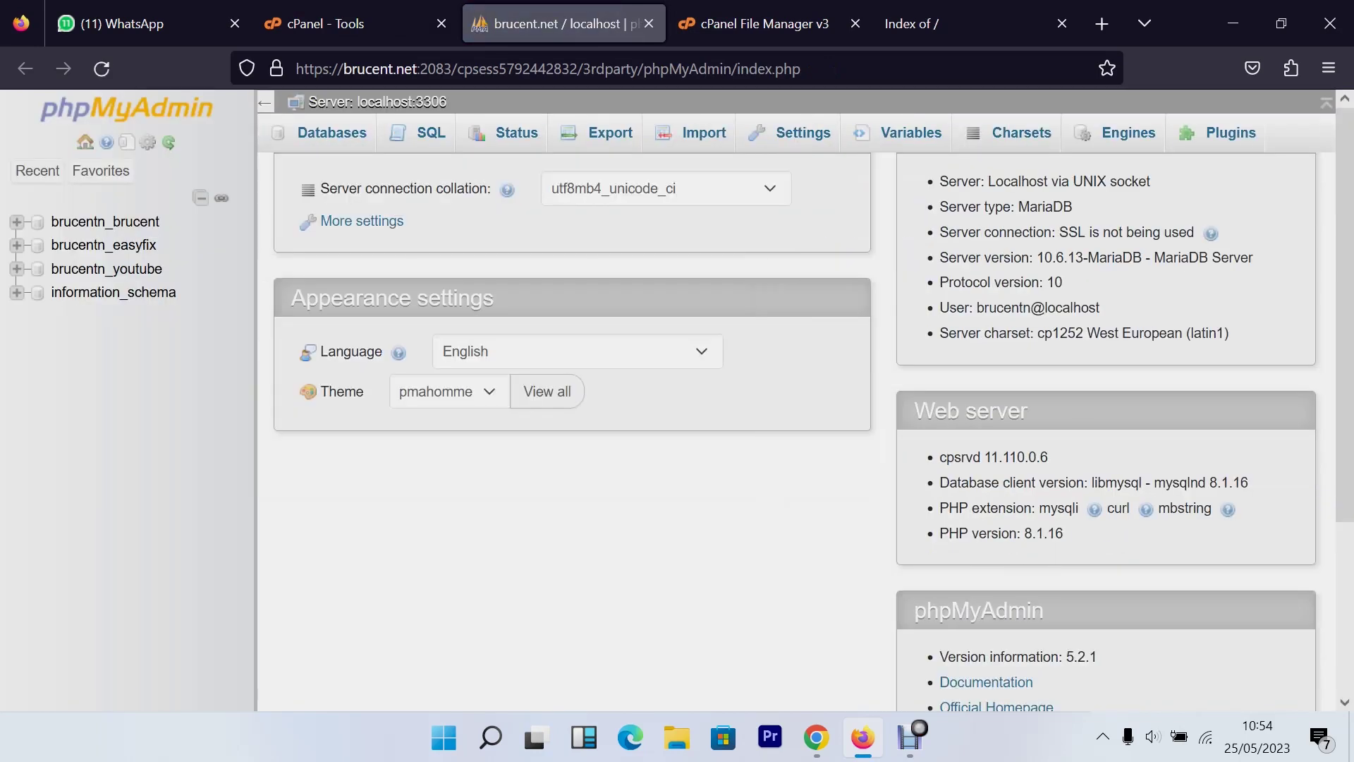
{"action": "scroll", "coordinate": [578, 275], "scroll_direction": "up", "scroll_amount": 1}
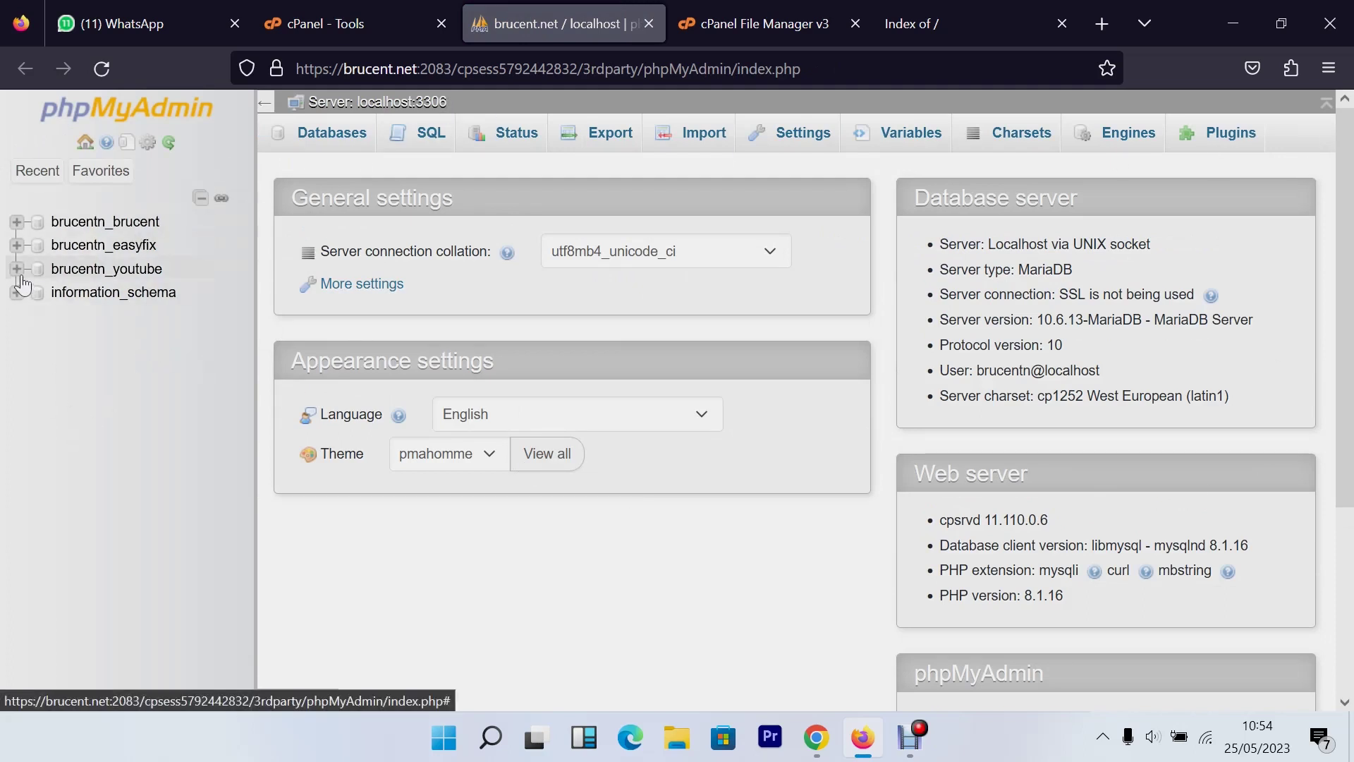
{"action": "left_click", "coordinate": [127, 282]}
{"action": "left_click", "coordinate": [117, 275]}
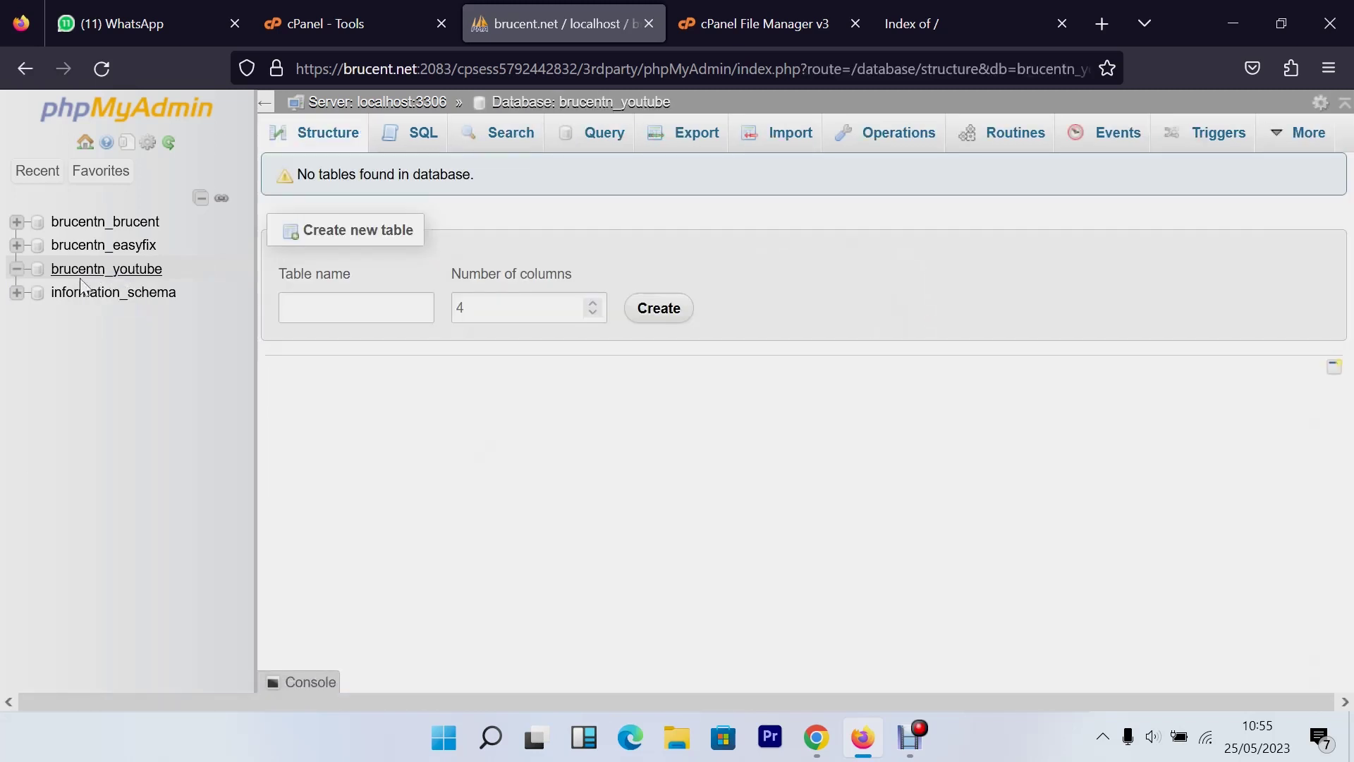
{"action": "left_click_drag", "start_coordinate": [296, 174], "coordinate": [525, 177]}
{"action": "left_click", "coordinate": [525, 178]}
{"action": "left_click", "coordinate": [783, 144]}
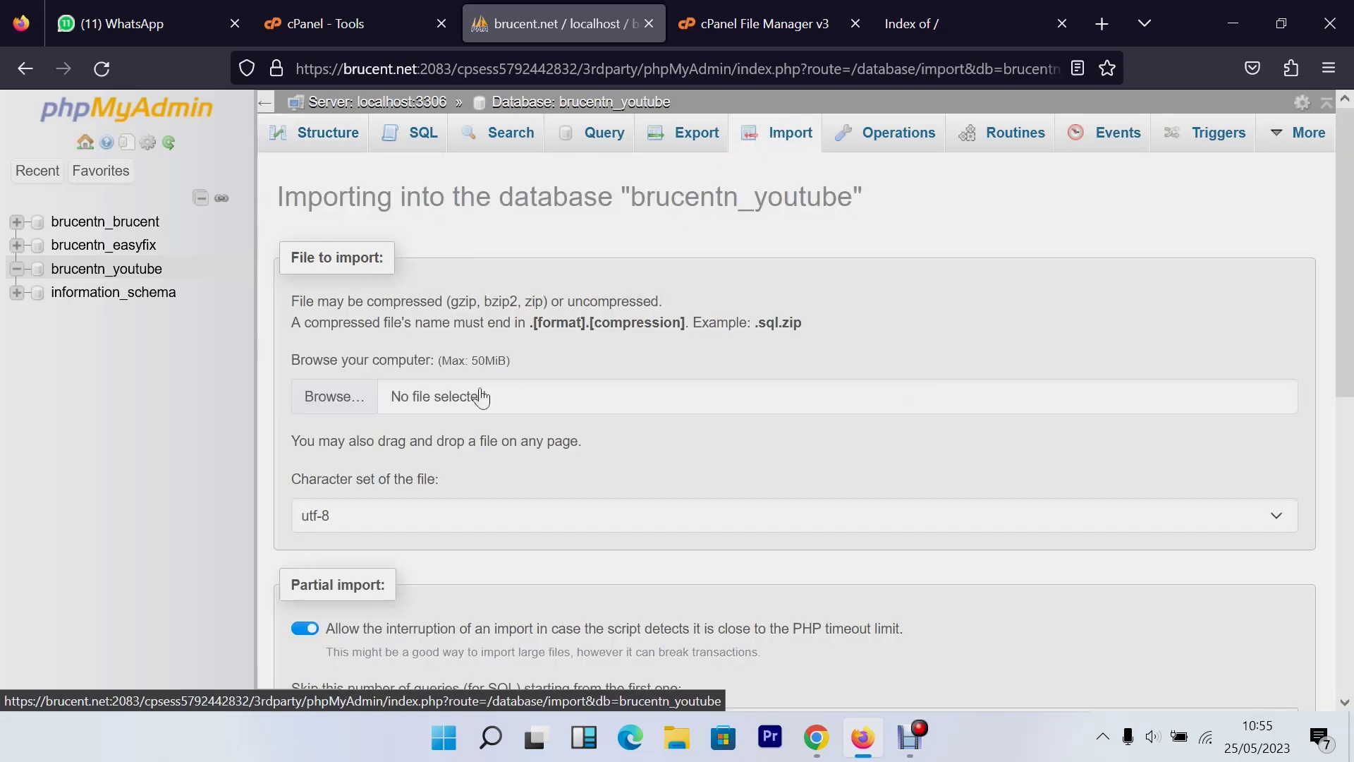
Step: Choose easyfixk_e-commerce.sql from the Downloads folder as the import file
{"action": "left_click", "coordinate": [353, 409]}
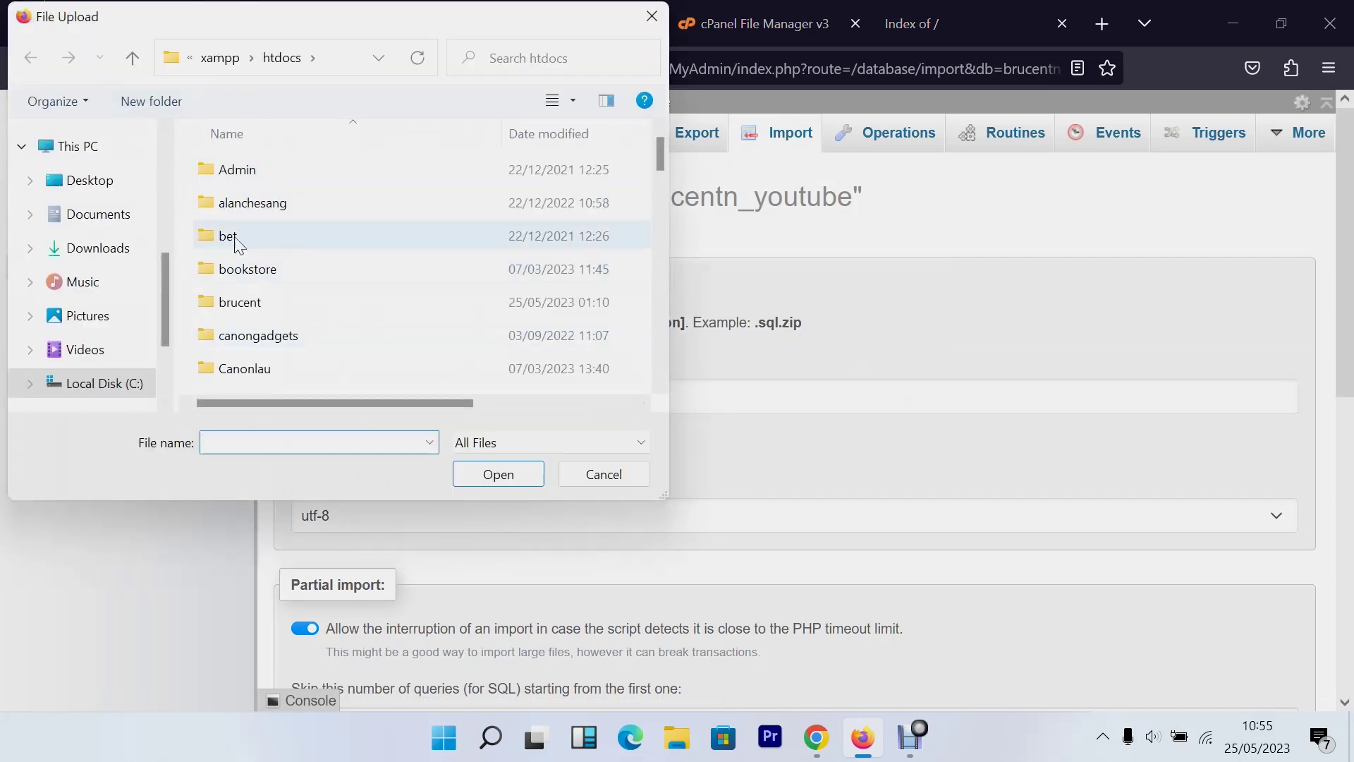
{"action": "left_click", "coordinate": [120, 253]}
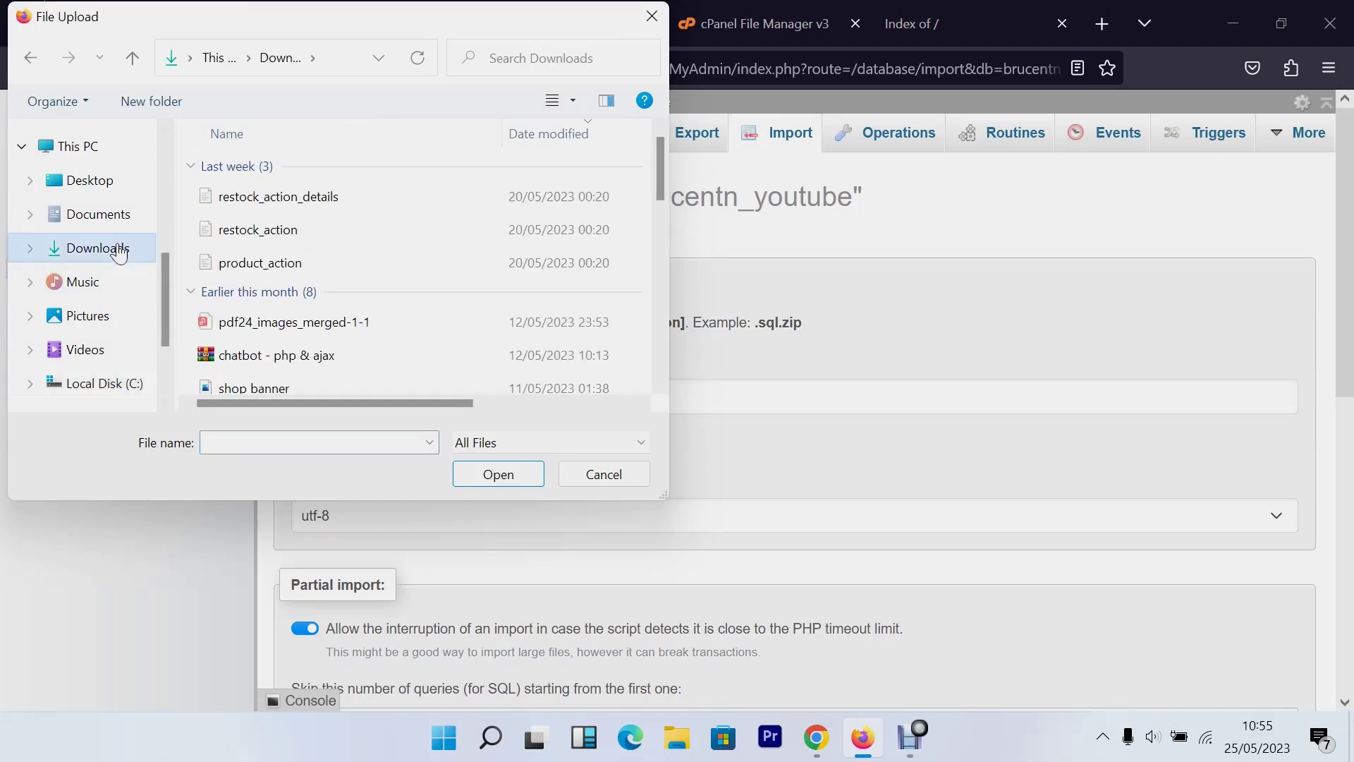
{"action": "scroll", "coordinate": [367, 211], "scroll_direction": "down", "scroll_amount": 2}
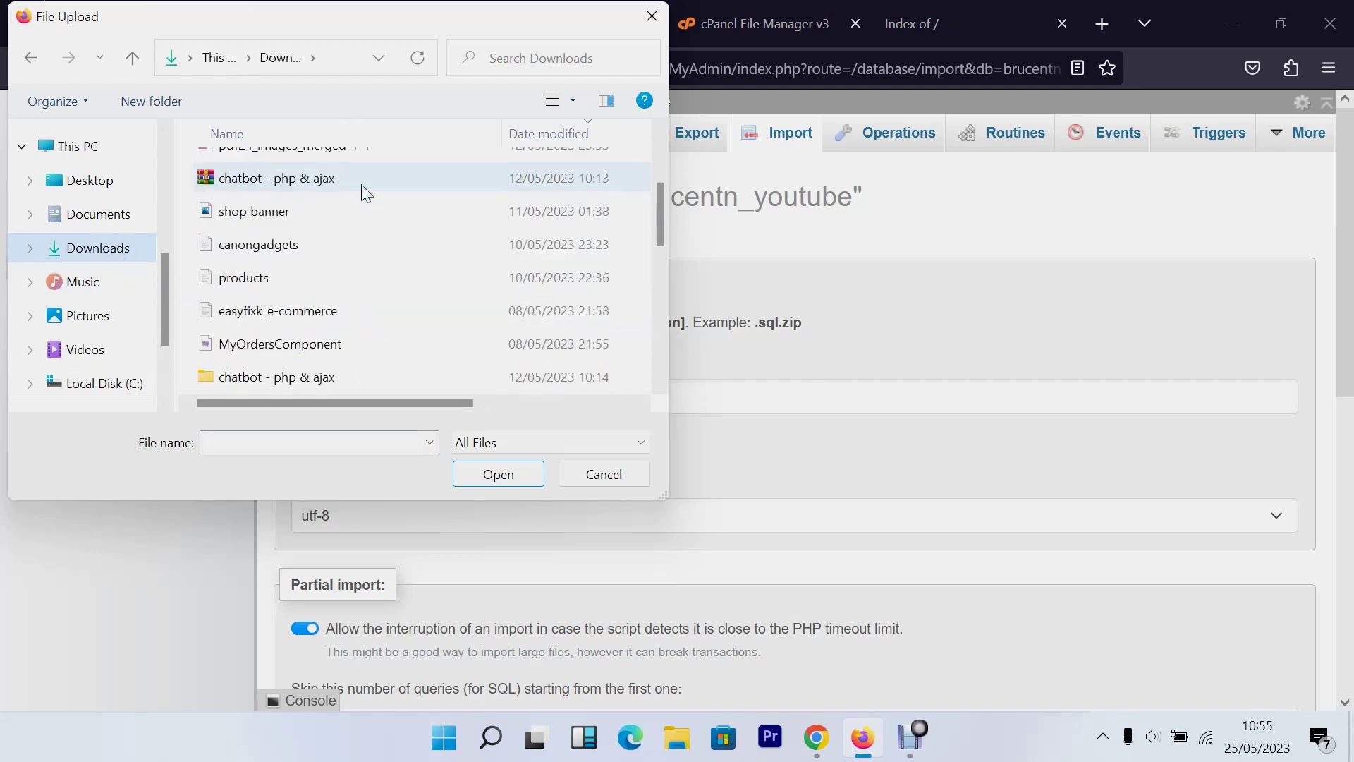
{"action": "scroll", "coordinate": [364, 201], "scroll_direction": "down", "scroll_amount": 1}
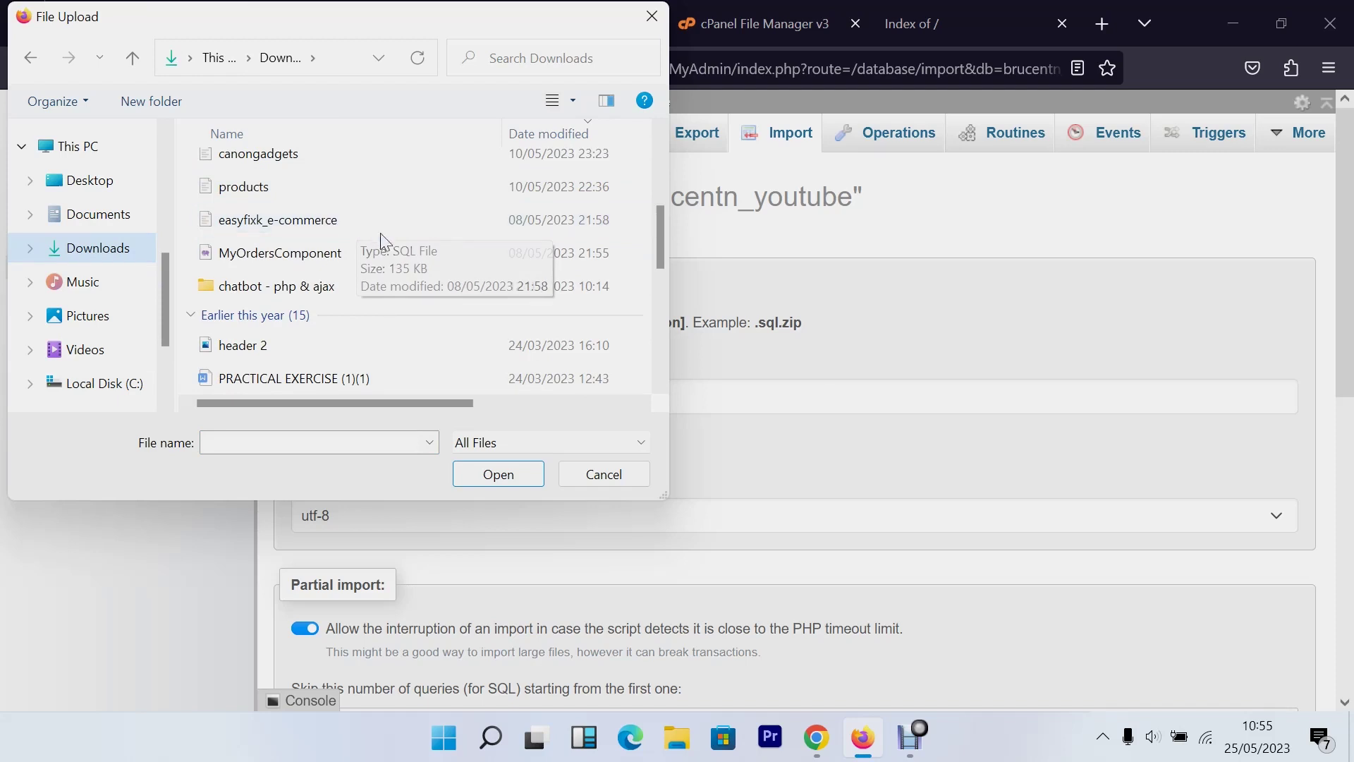
{"action": "left_click", "coordinate": [326, 225]}
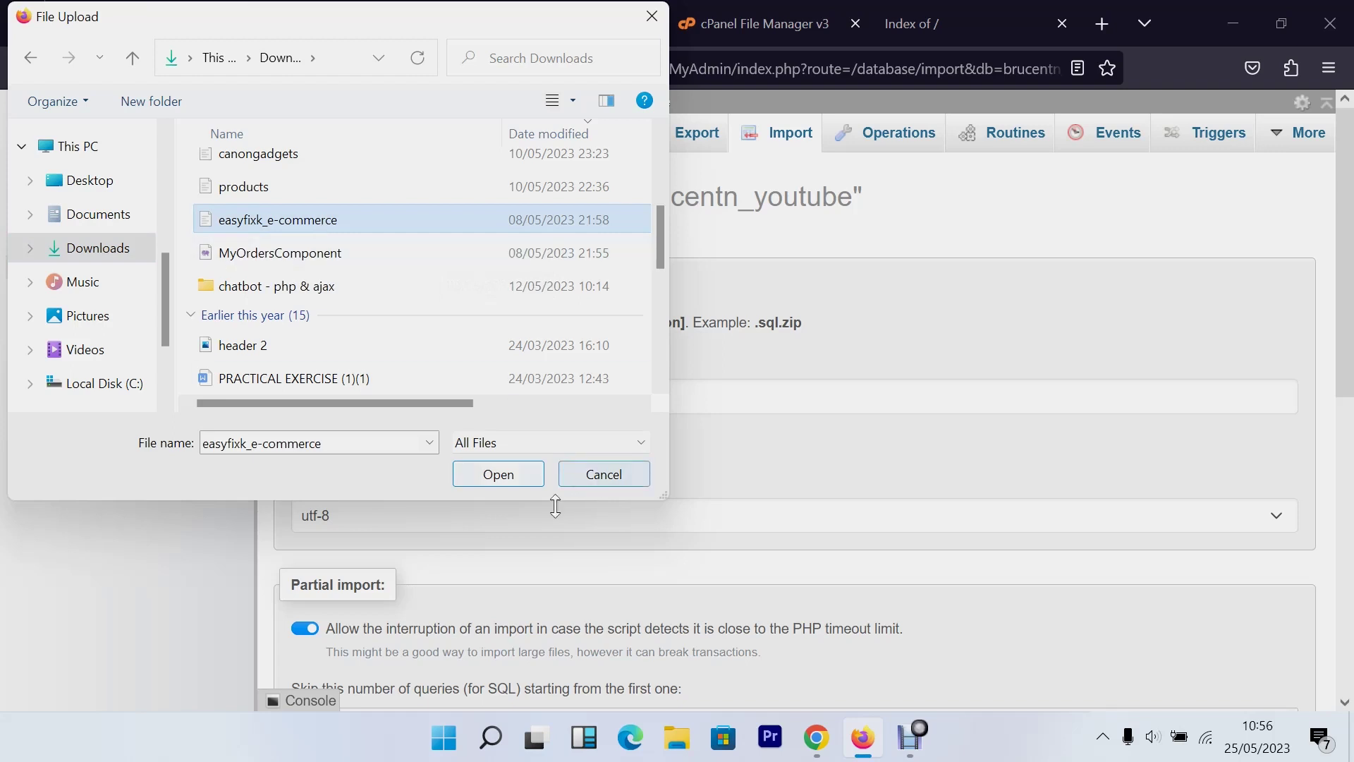
{"action": "left_click", "coordinate": [486, 473]}
{"action": "scroll", "coordinate": [522, 374], "scroll_direction": "down", "scroll_amount": 3}
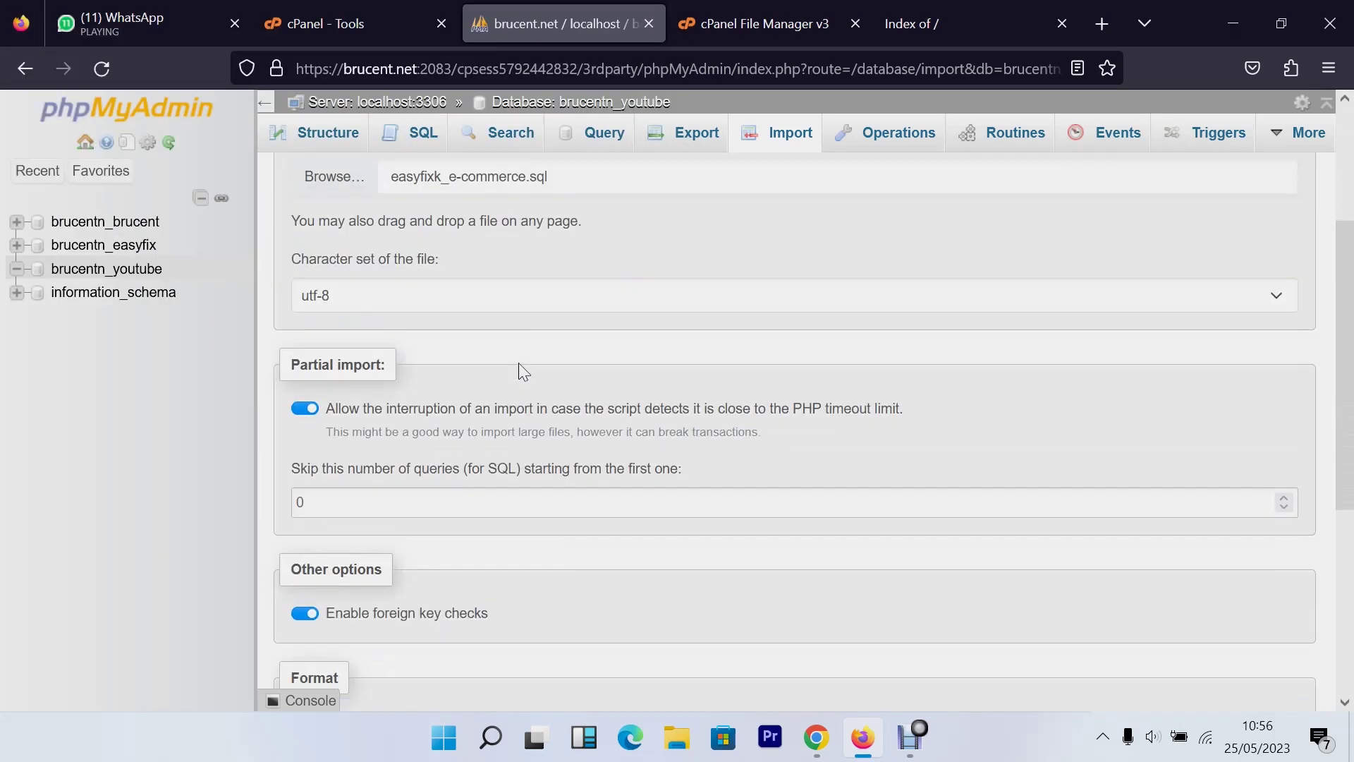
Step: Import the easyfixk_e-commerce.sql dump into brucentn_youtube
{"action": "scroll", "coordinate": [479, 399], "scroll_direction": "down", "scroll_amount": 3}
{"action": "scroll", "coordinate": [483, 474], "scroll_direction": "down", "scroll_amount": 2}
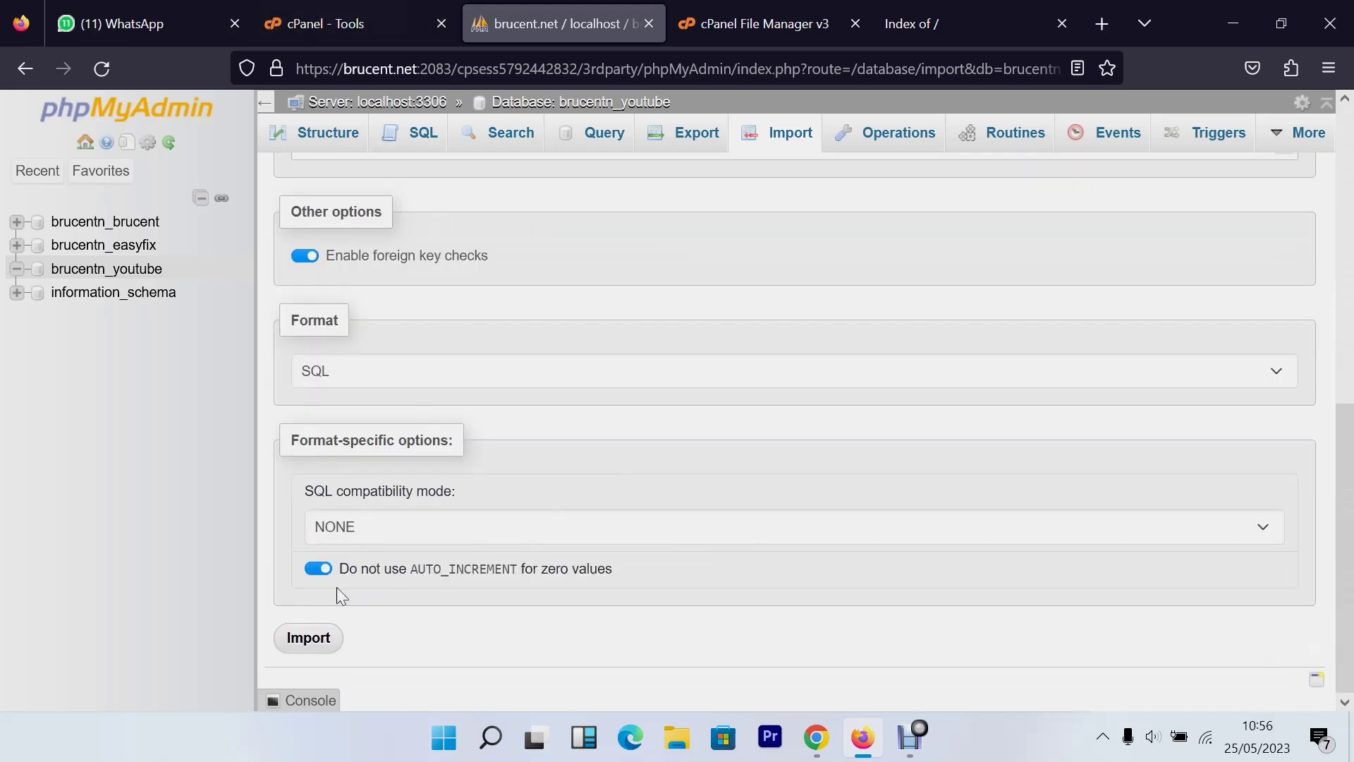
{"action": "left_click", "coordinate": [317, 643]}
{"action": "left_click", "coordinate": [314, 644]}
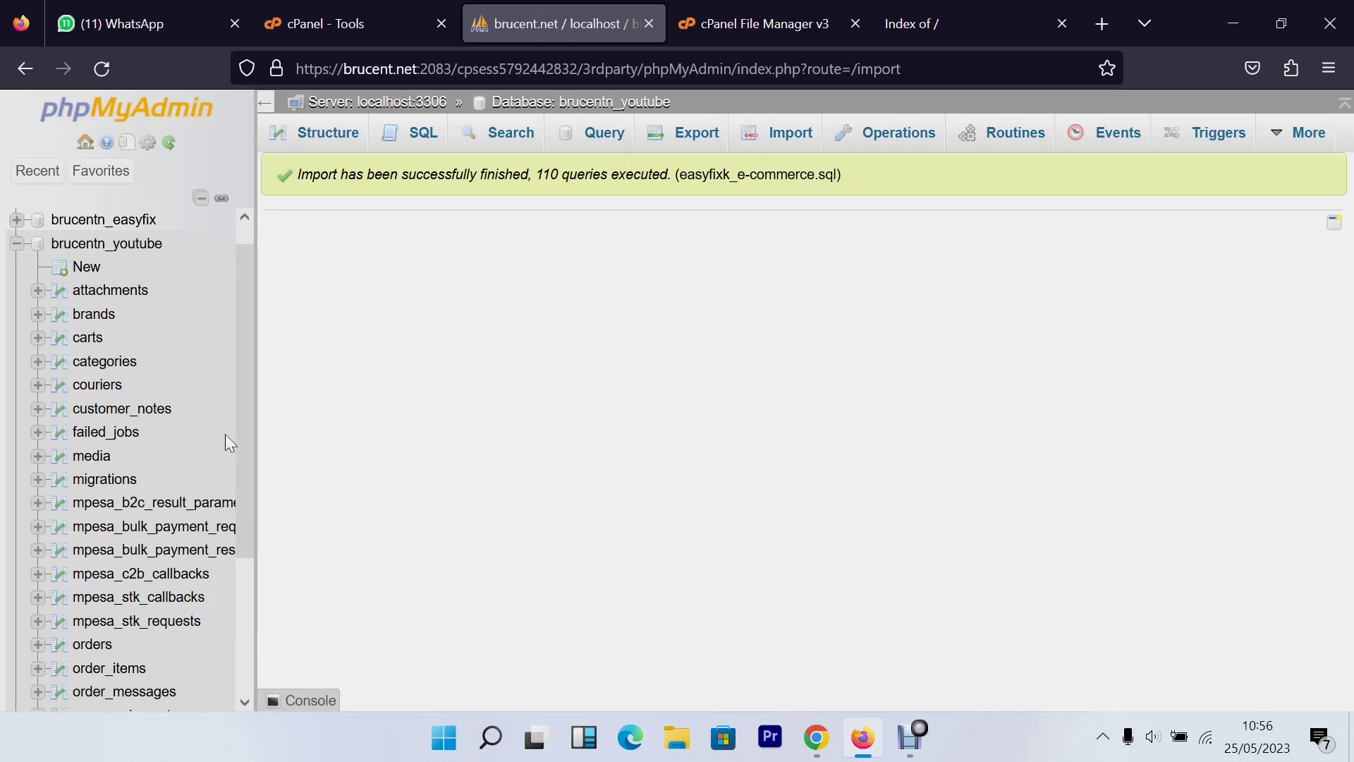
Step: Confirm the 110 queries ran and reopen brucentn_youtube to see its new tables
{"action": "scroll", "coordinate": [233, 387], "scroll_direction": "down", "scroll_amount": 3}
{"action": "scroll", "coordinate": [172, 494], "scroll_direction": "up", "scroll_amount": 3}
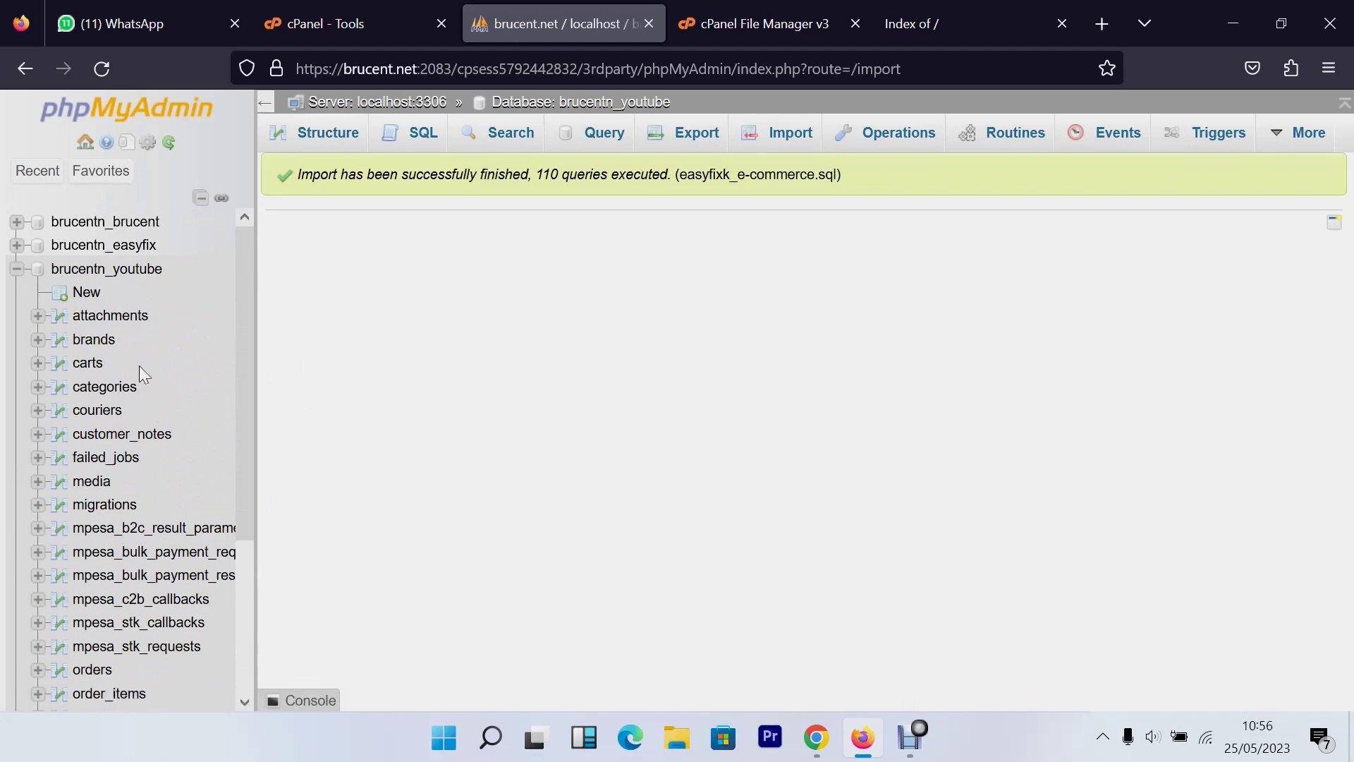
{"action": "left_click", "coordinate": [137, 278]}
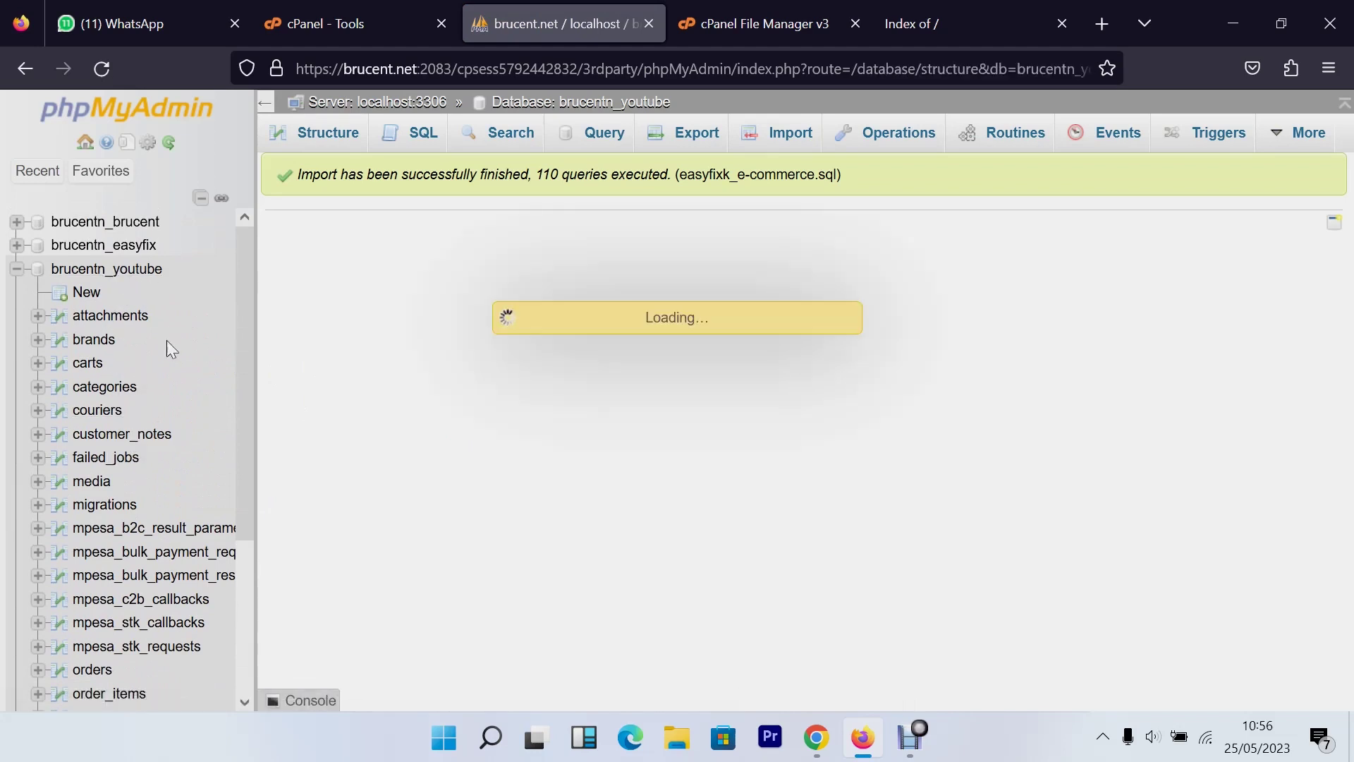